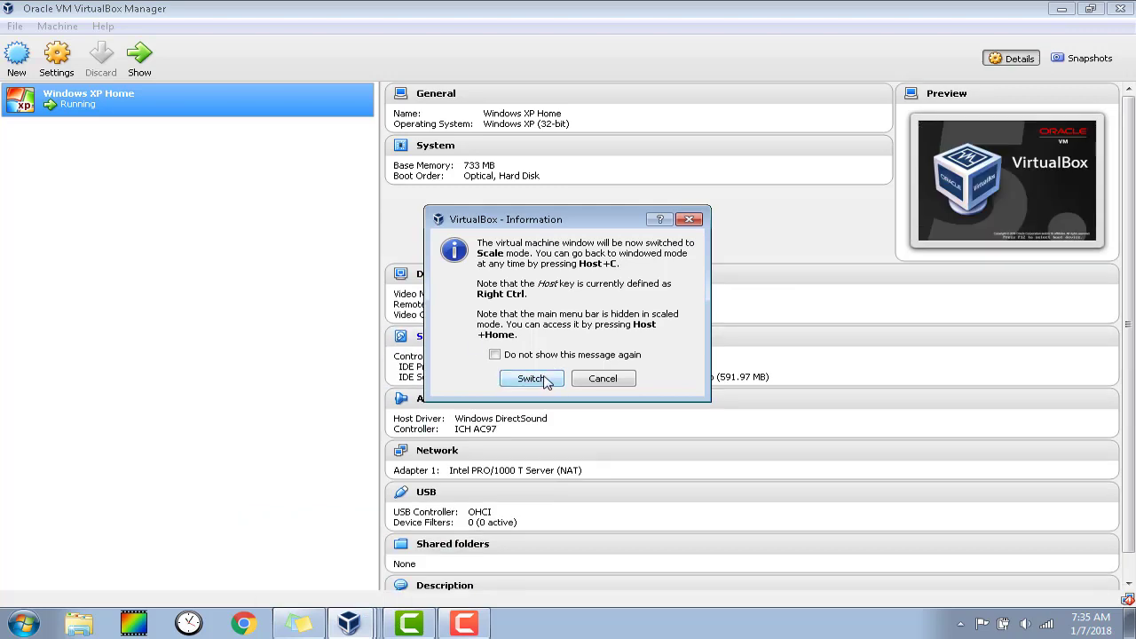
- Switch the virtual machine to scaled mode, dismiss the auto capture notice, and let the machine capture mouse and keyboard
click(540, 381)
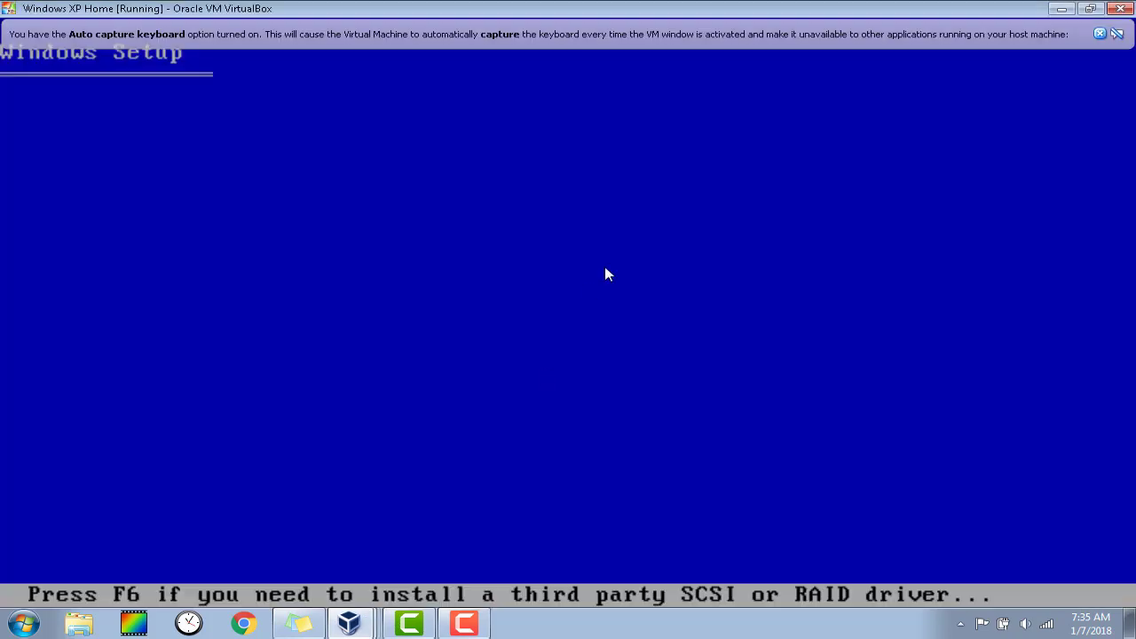
click(659, 107)
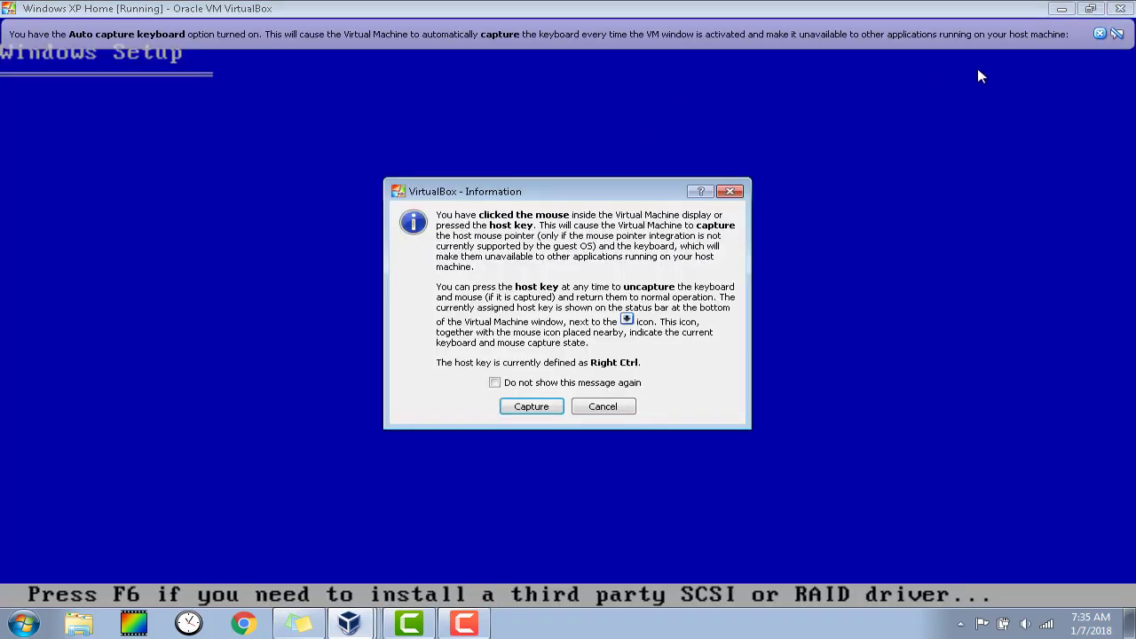
click(614, 409)
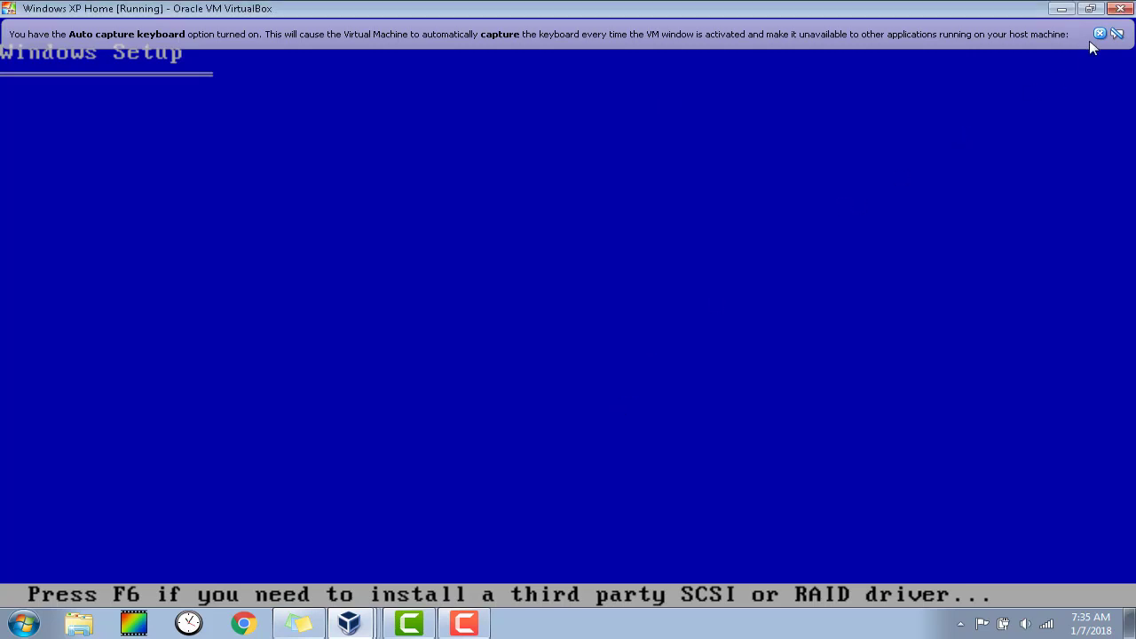
click(1118, 34)
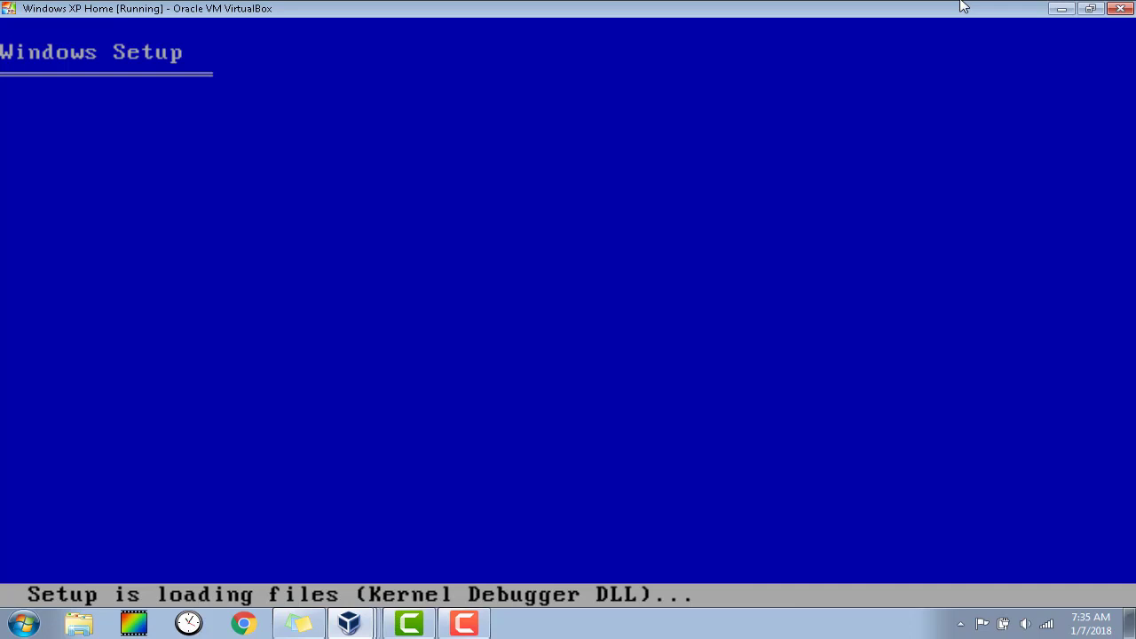
click(985, 176)
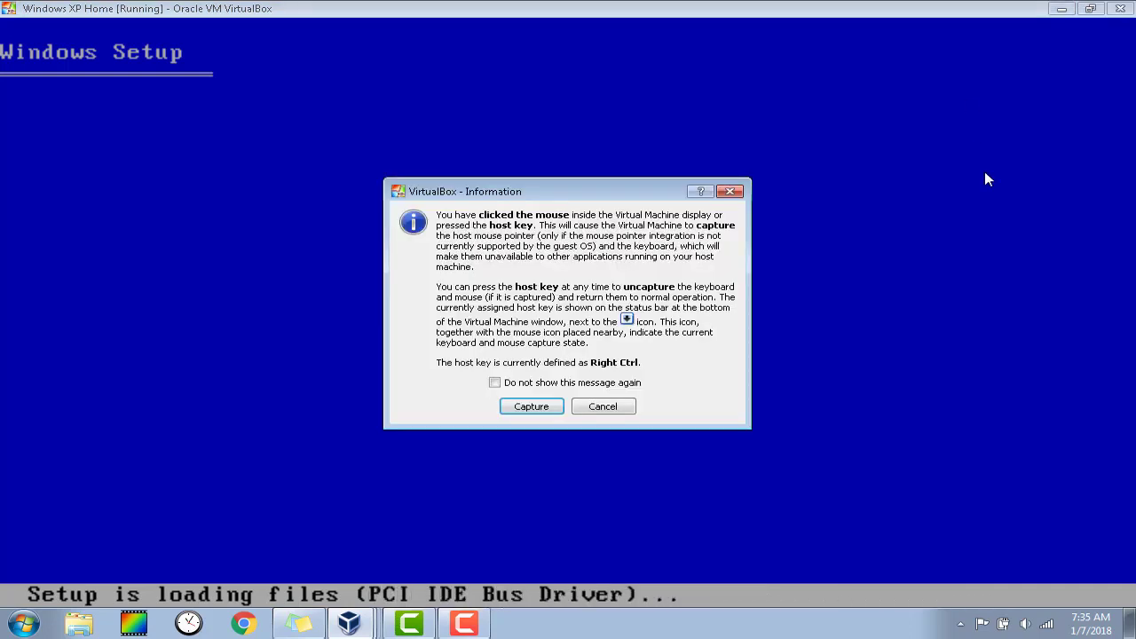
click(529, 406)
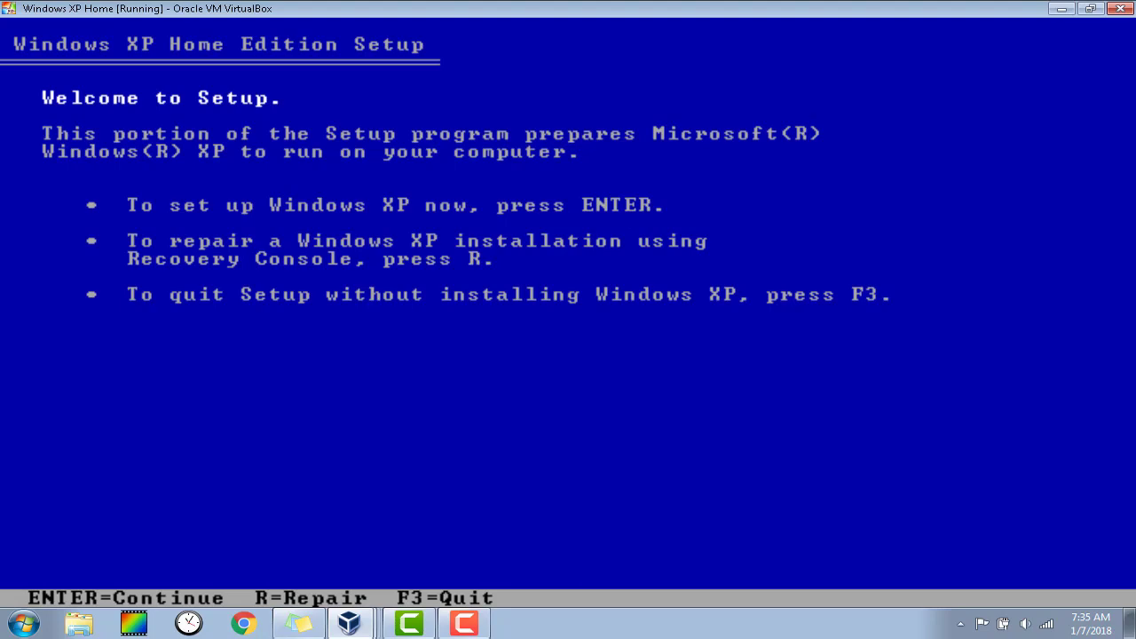
- Begin the Windows XP Home Edition setup and accept the licensing agreement
key(Return)
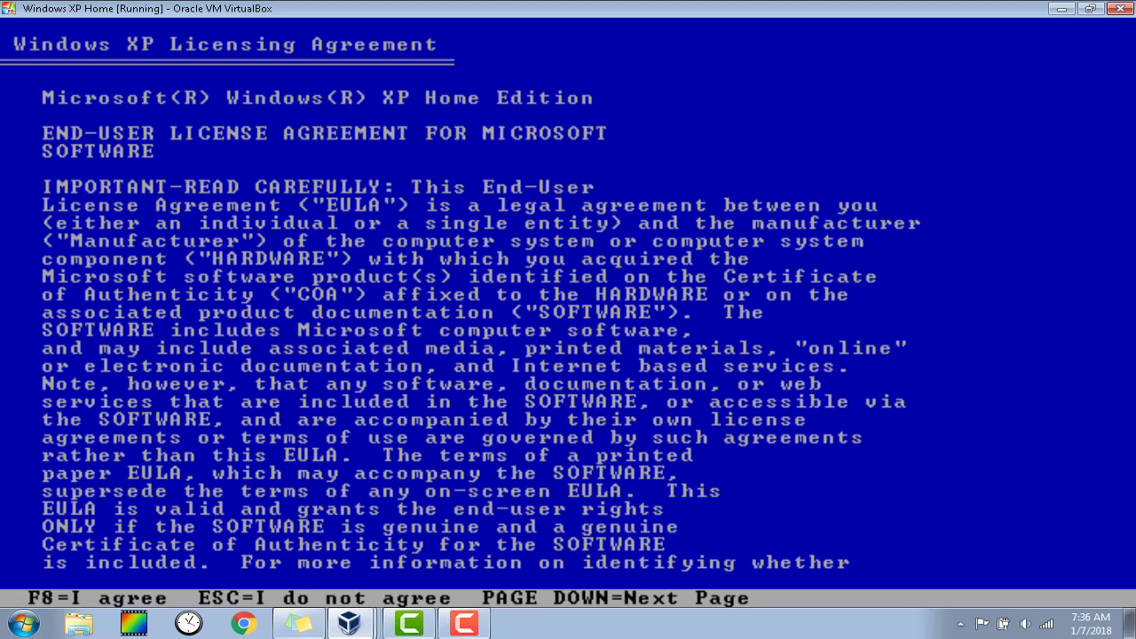
key(F8)
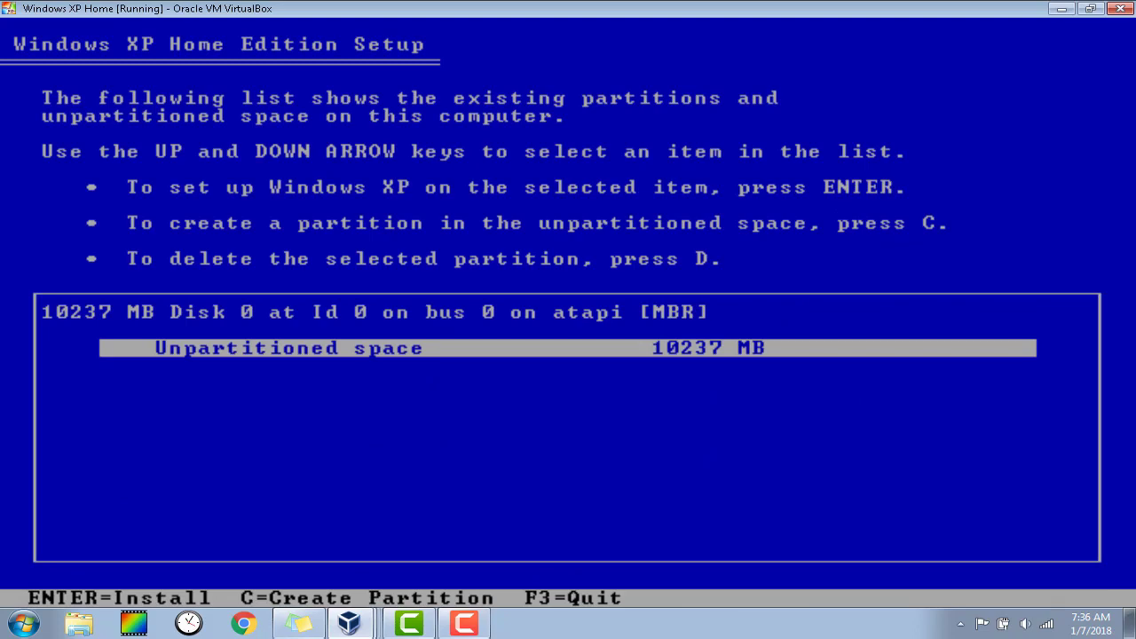
- Install Windows XP on the unpartitioned space, formatting the new partition with the NTFS file system (Quick)
key(Return)
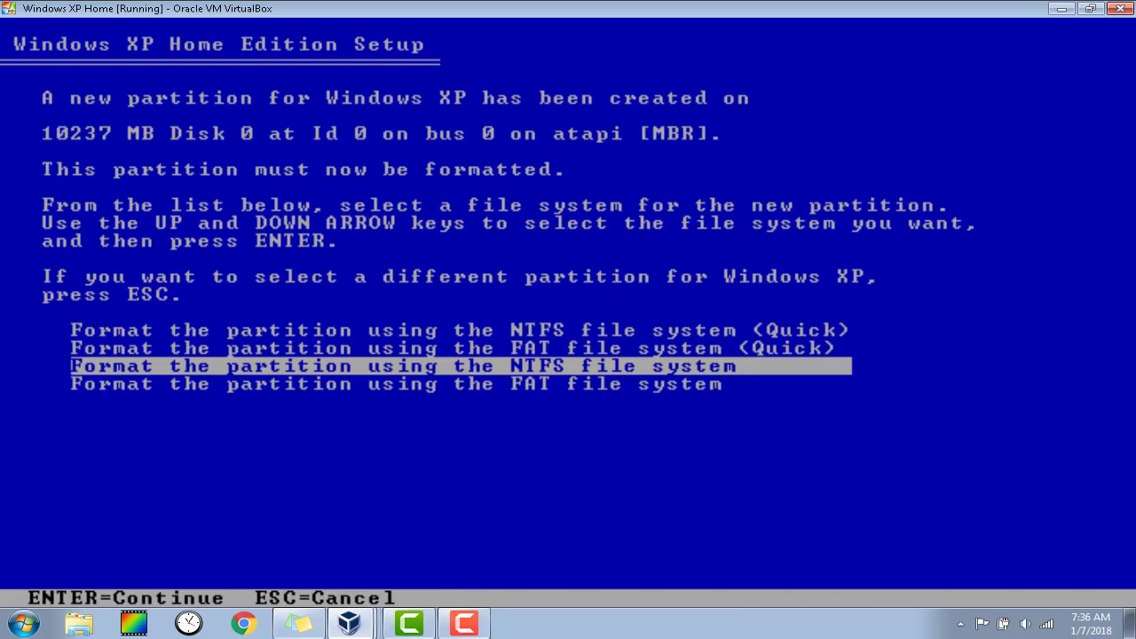
key(Up)
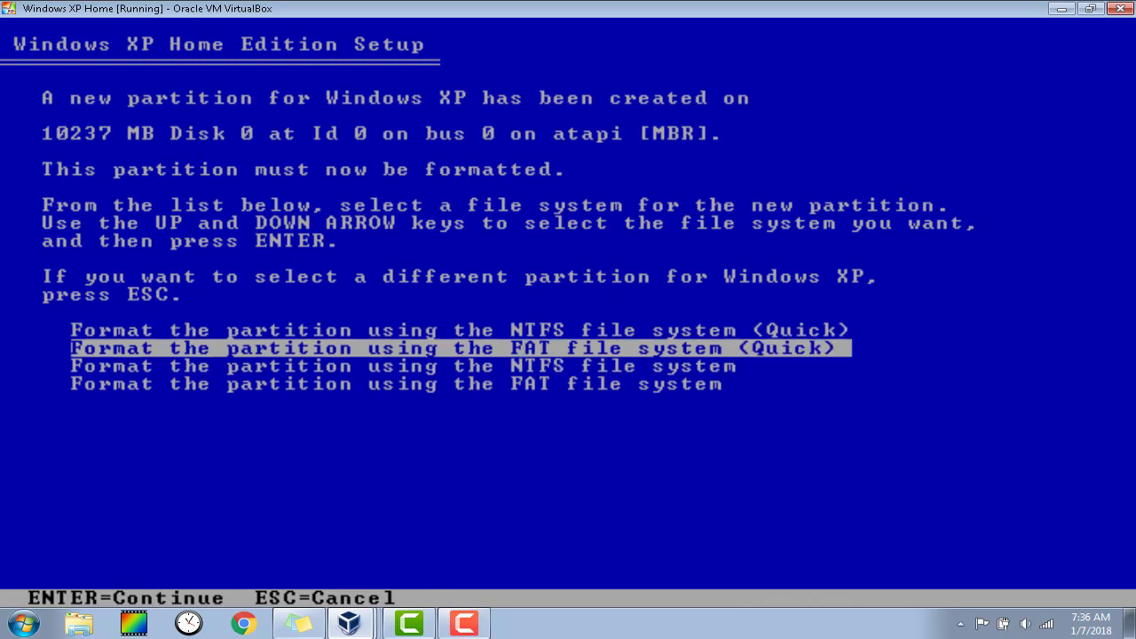
key(Up)
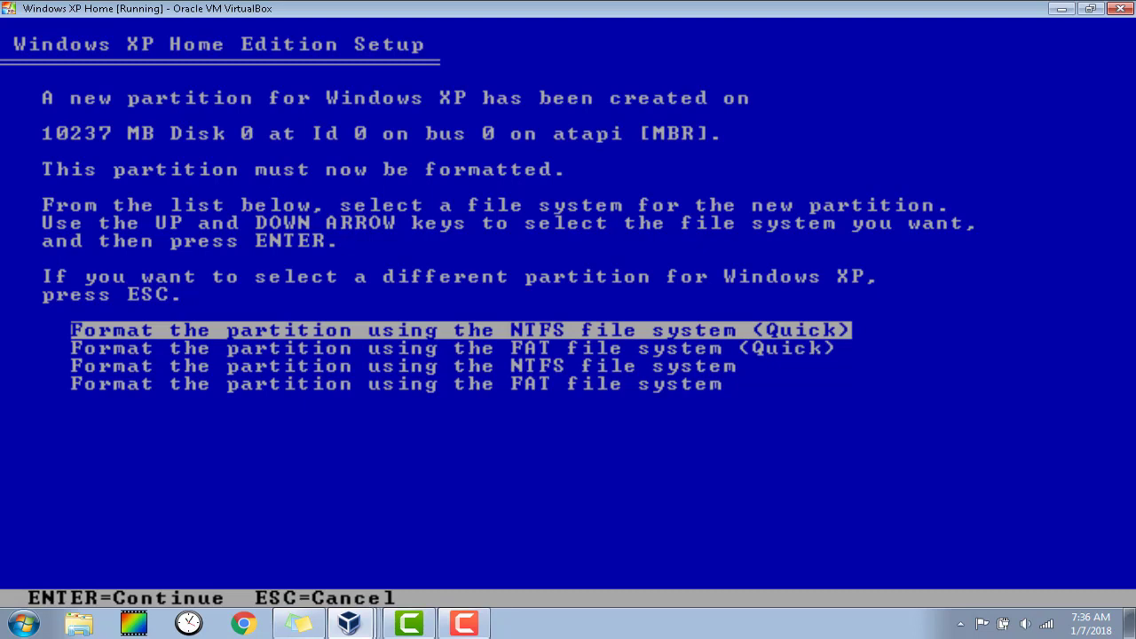
key(Return)
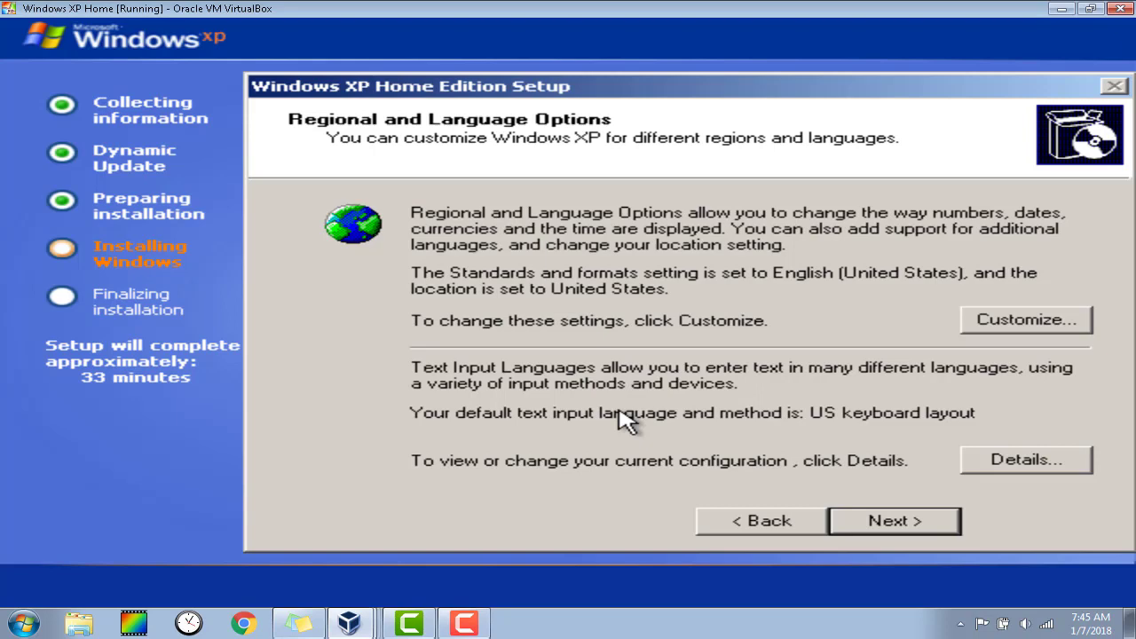
- Accept the default regional and language options and personalize the software with the name Owner, leaving the organization blank
click(864, 523)
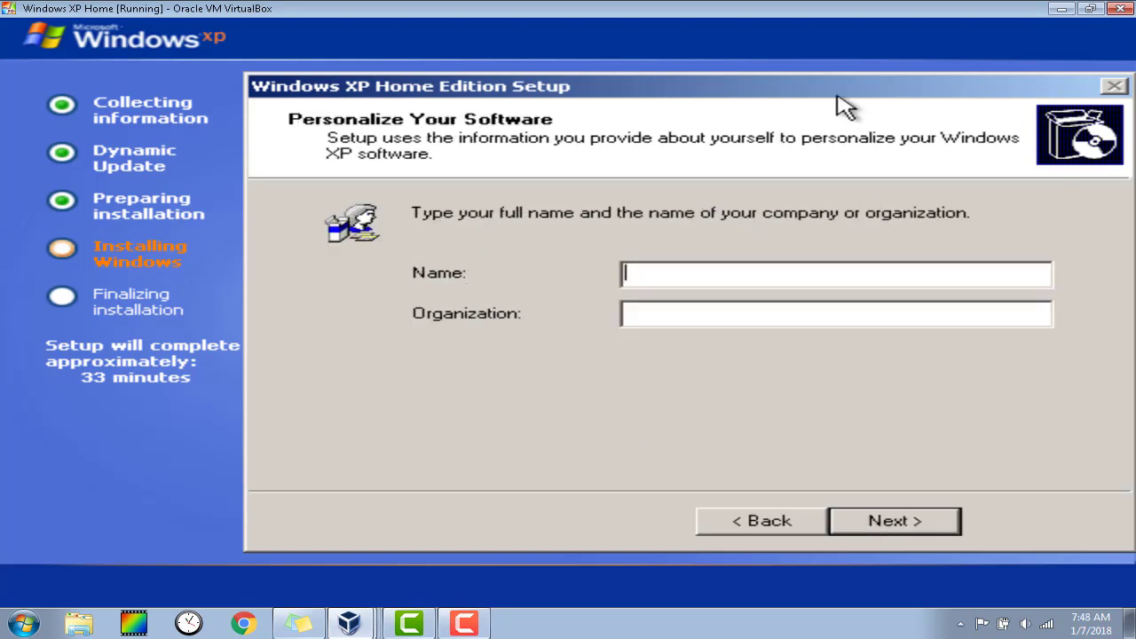
text(O)
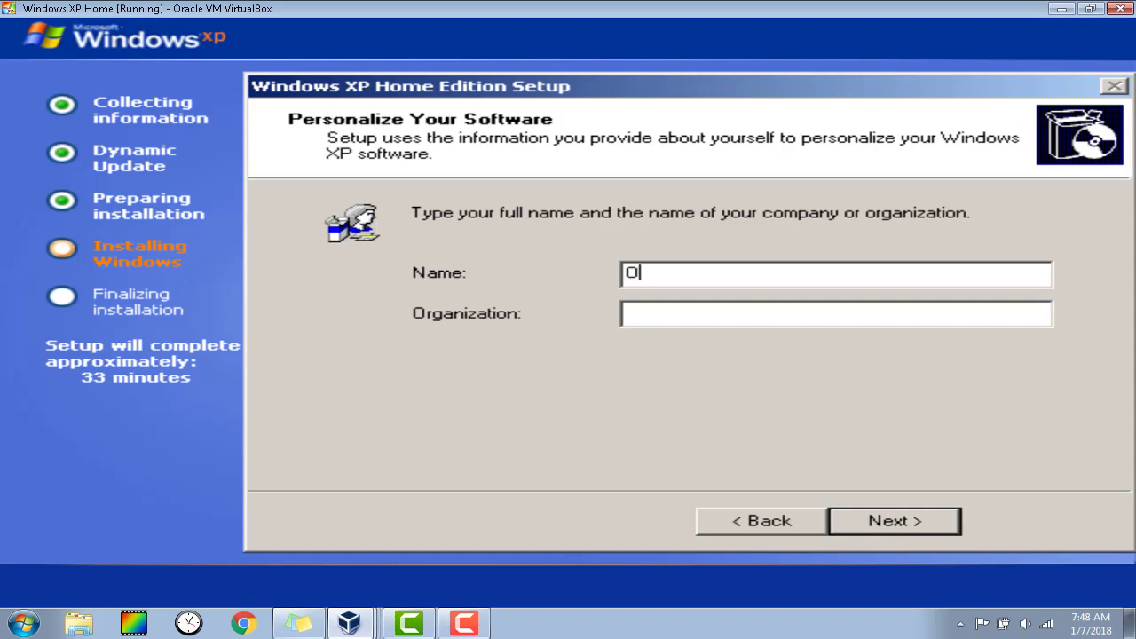
text(wner)
click(943, 532)
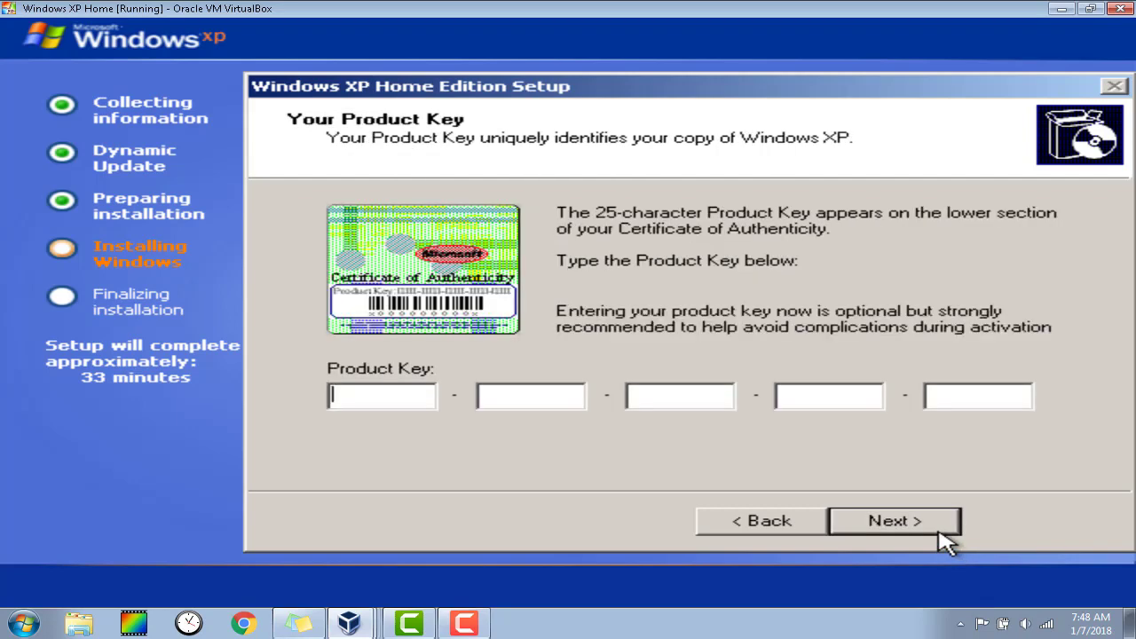
- Skip entering a product key, decline the prompt to enter it now, and keep the suggested computer name
click(939, 533)
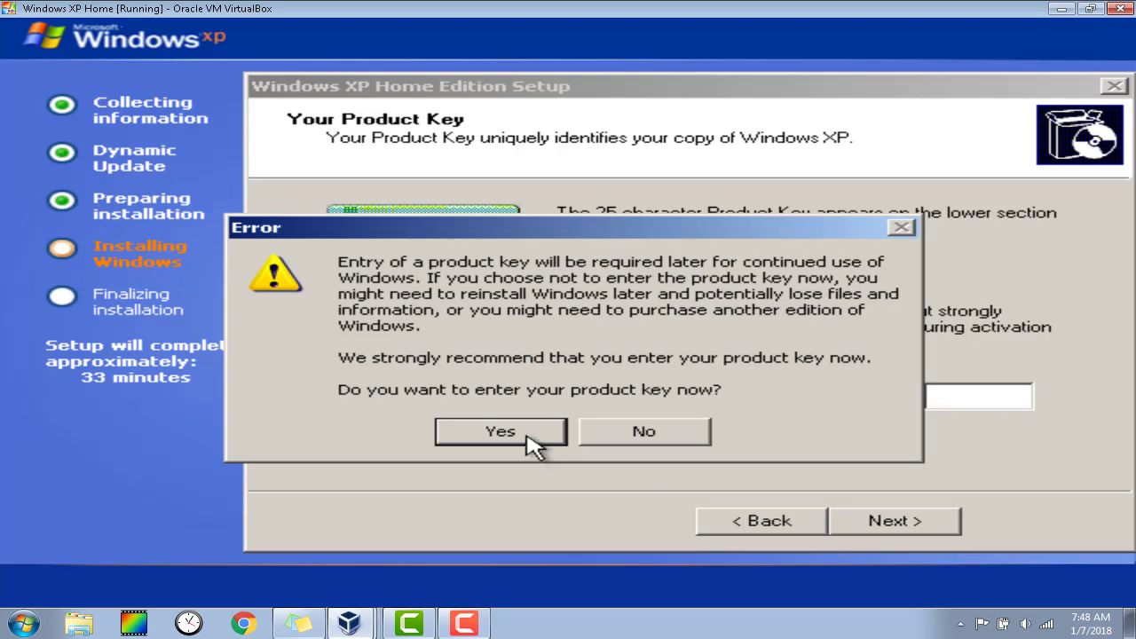
click(590, 443)
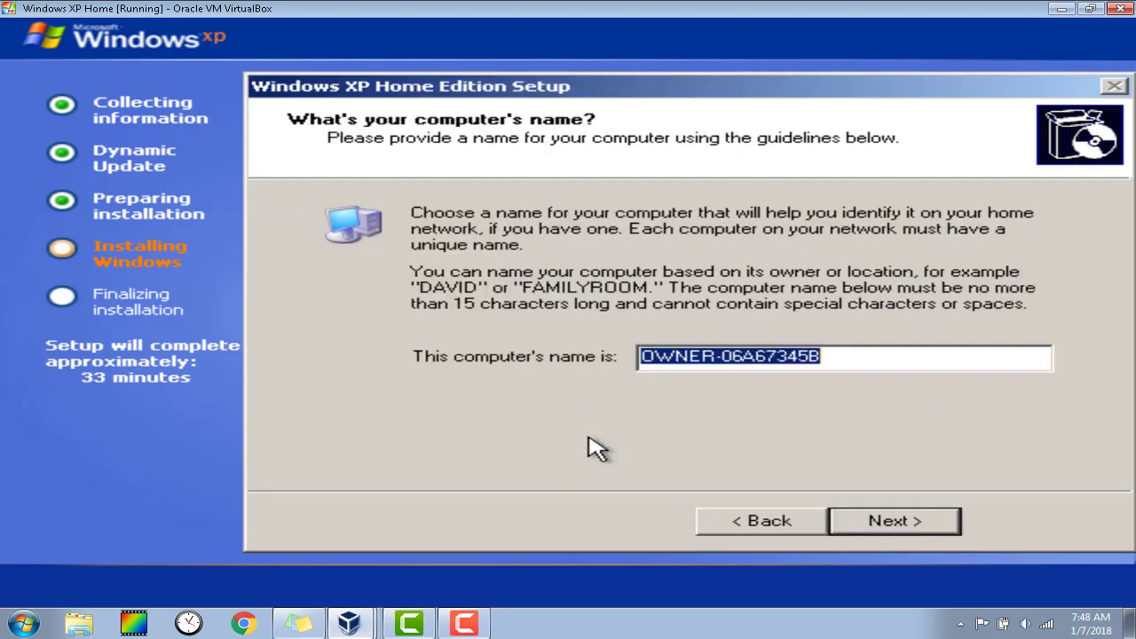
click(892, 533)
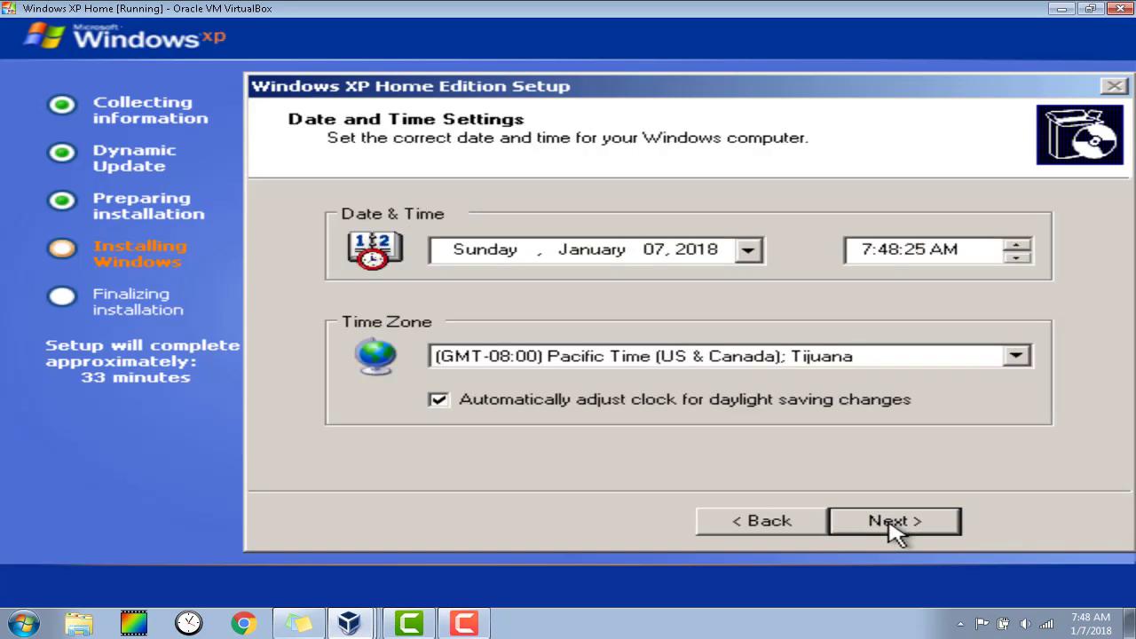
- Set the time zone to (GMT-06:00) Central Time (US & Canada) and continue the setup
click(841, 358)
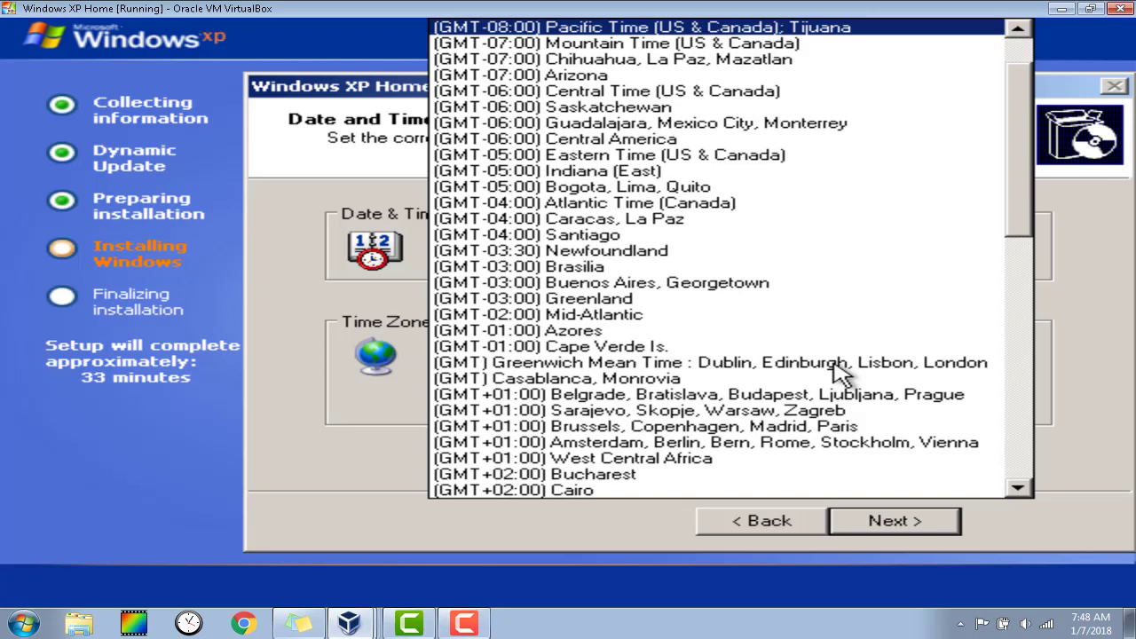
click(793, 92)
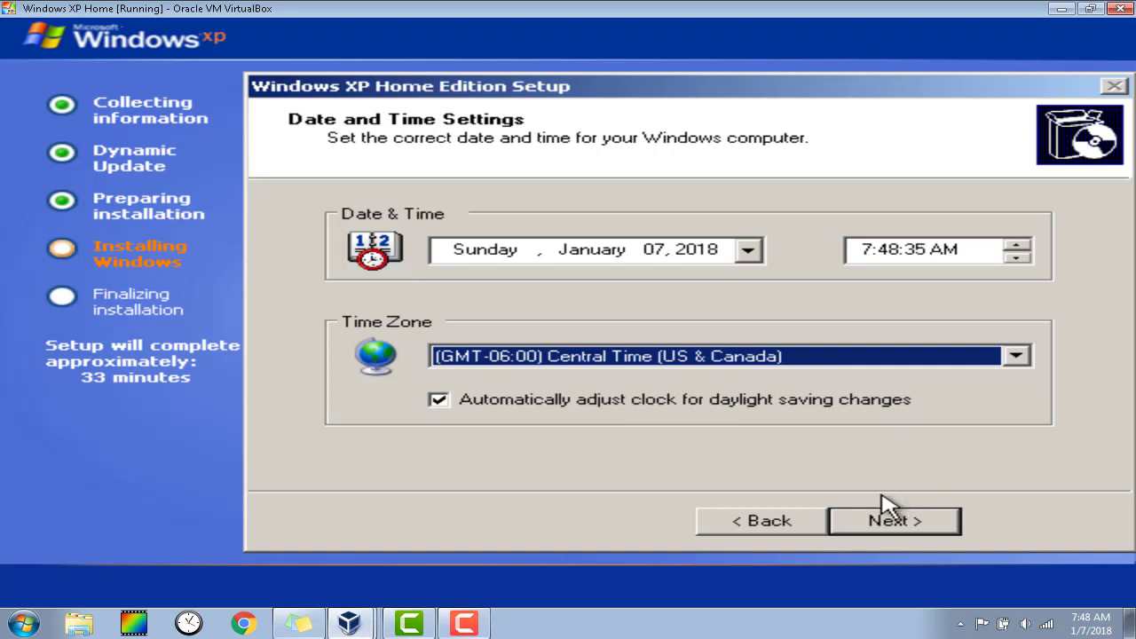
click(872, 522)
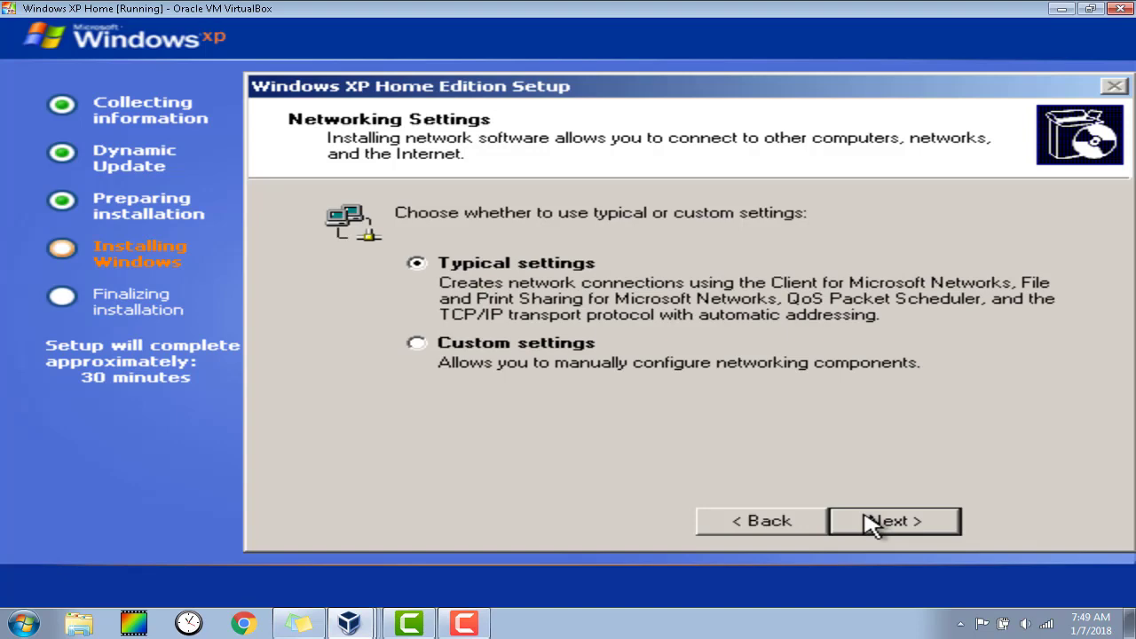
- Keep the typical networking settings and accept the automatic screen resolution adjustment
click(873, 525)
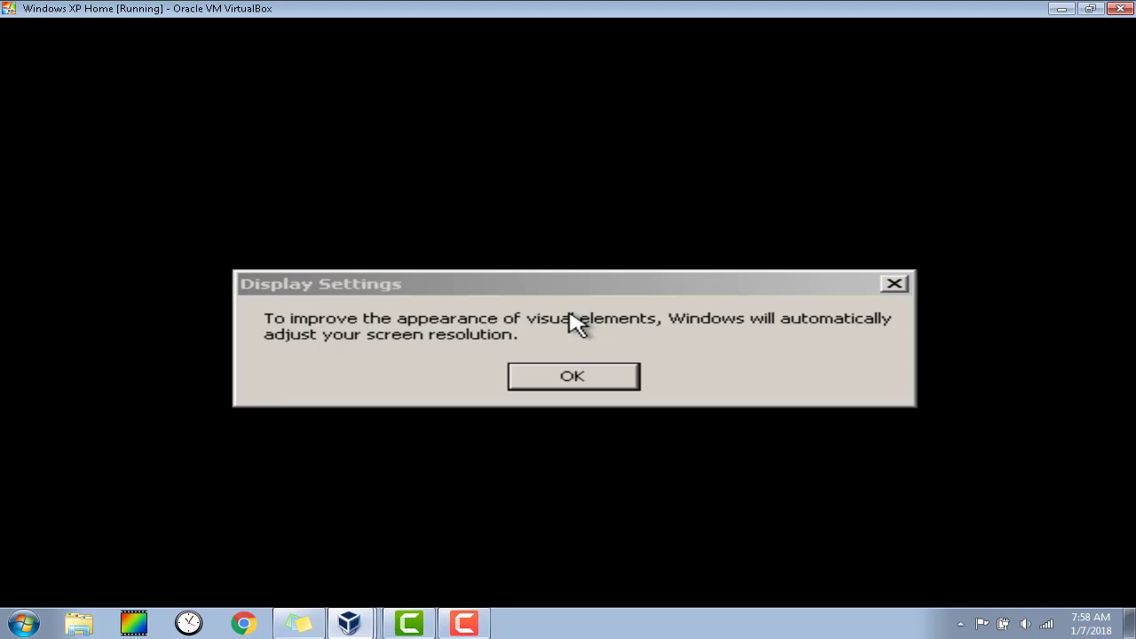
click(547, 382)
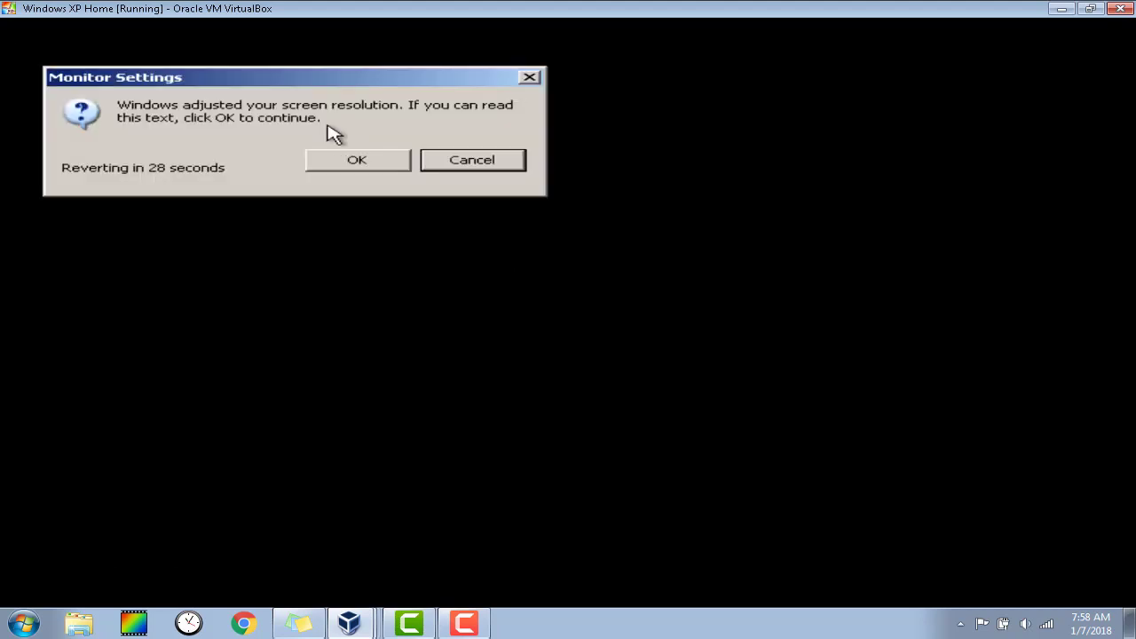
click(328, 160)
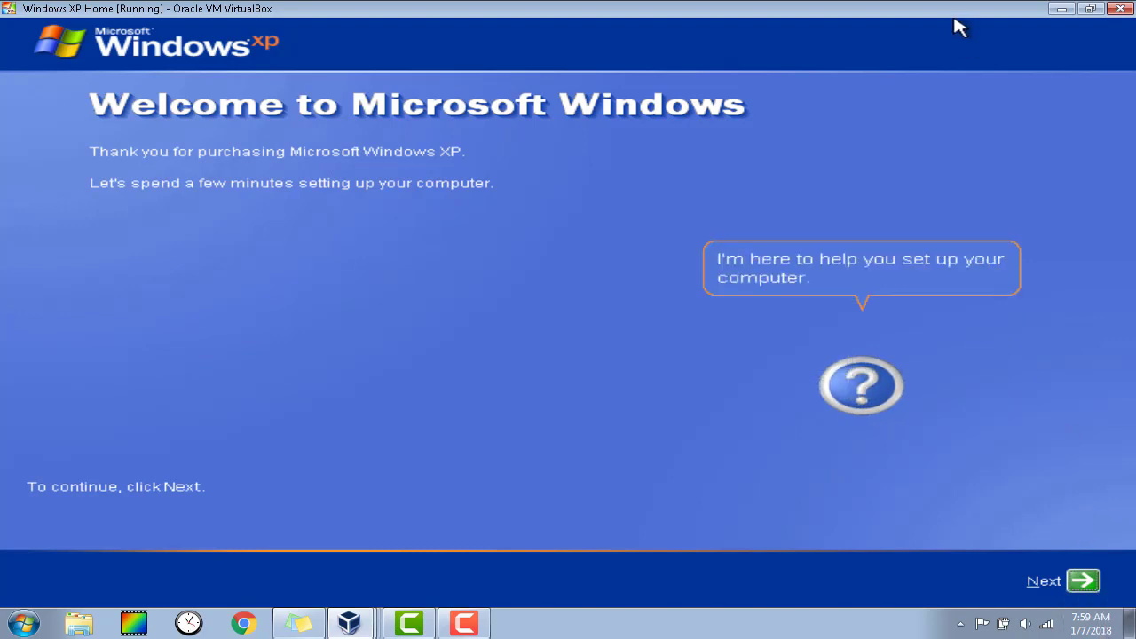
- Proceed past the welcome page, turn on Automatic Updates, and continue to the Internet connectivity check
click(1081, 579)
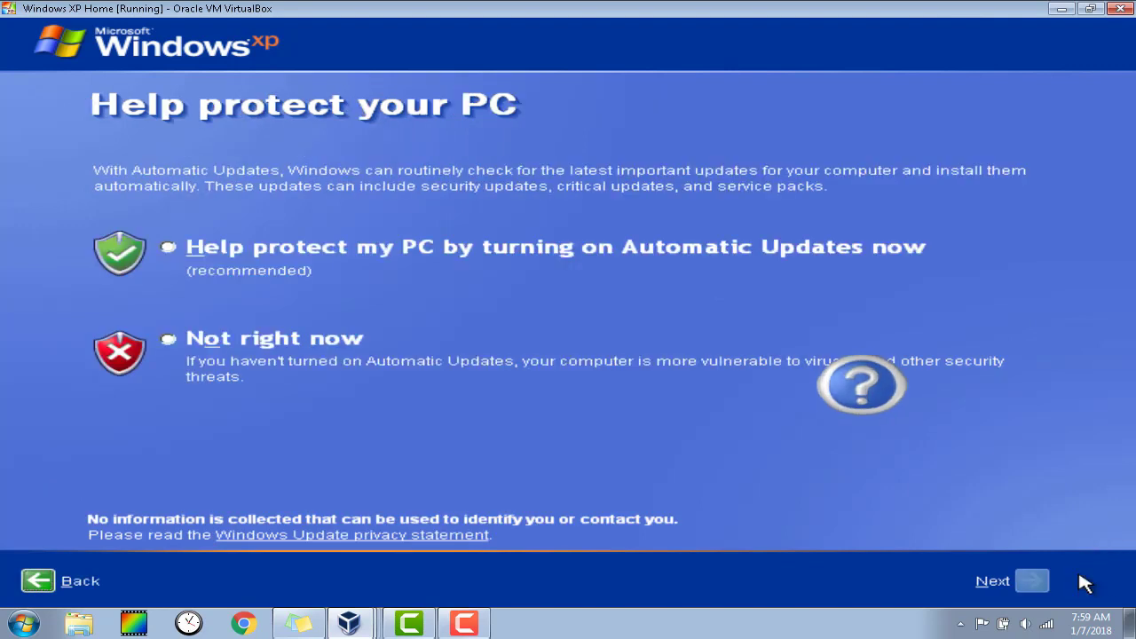
click(168, 247)
click(168, 247)
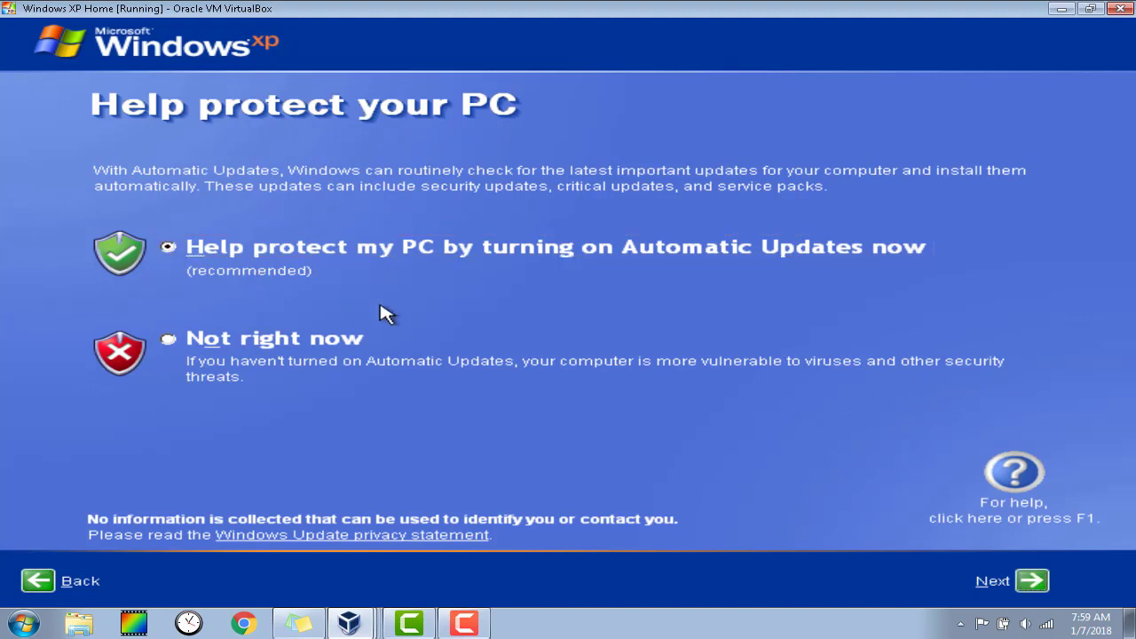
click(1019, 577)
click(1048, 577)
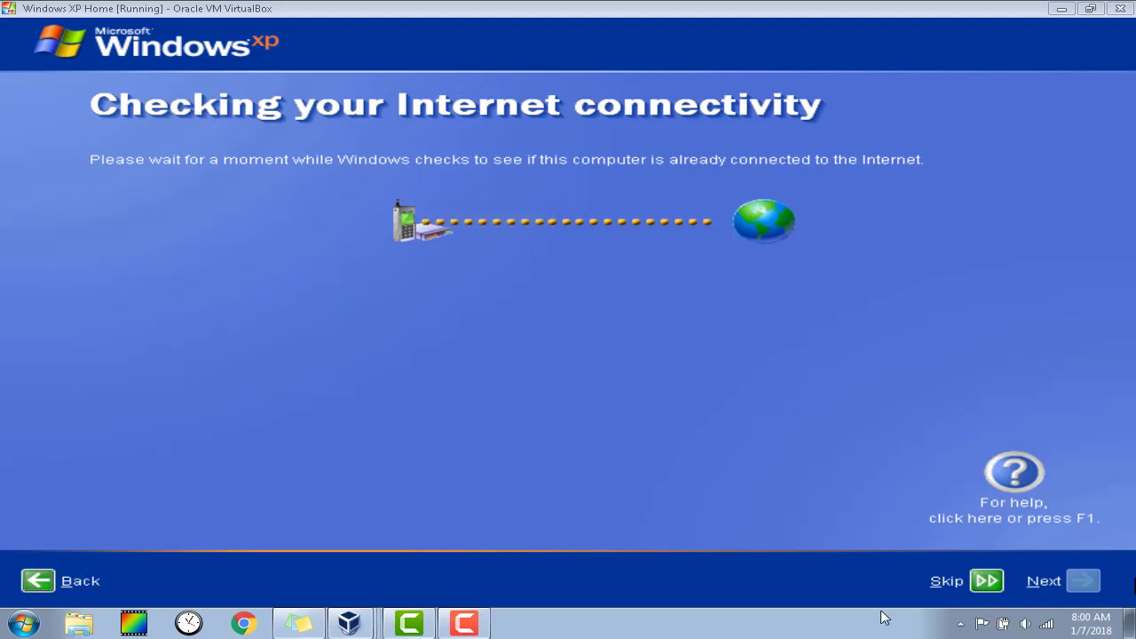
- Open the Whitelist by process option of the host computer's firewall utility
click(966, 624)
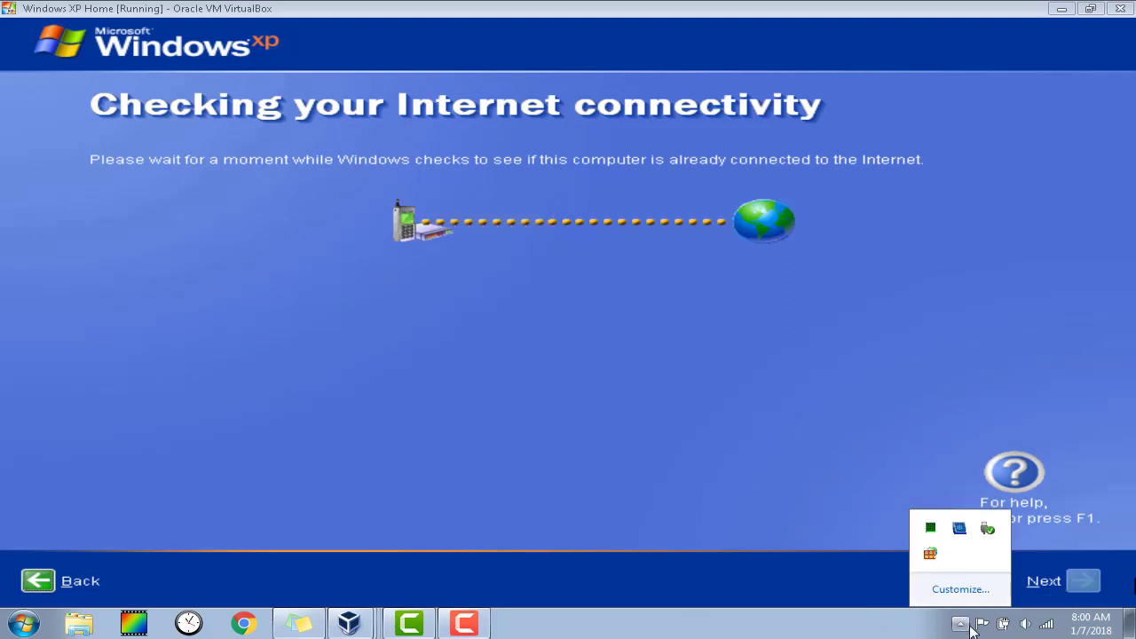
right_click(934, 554)
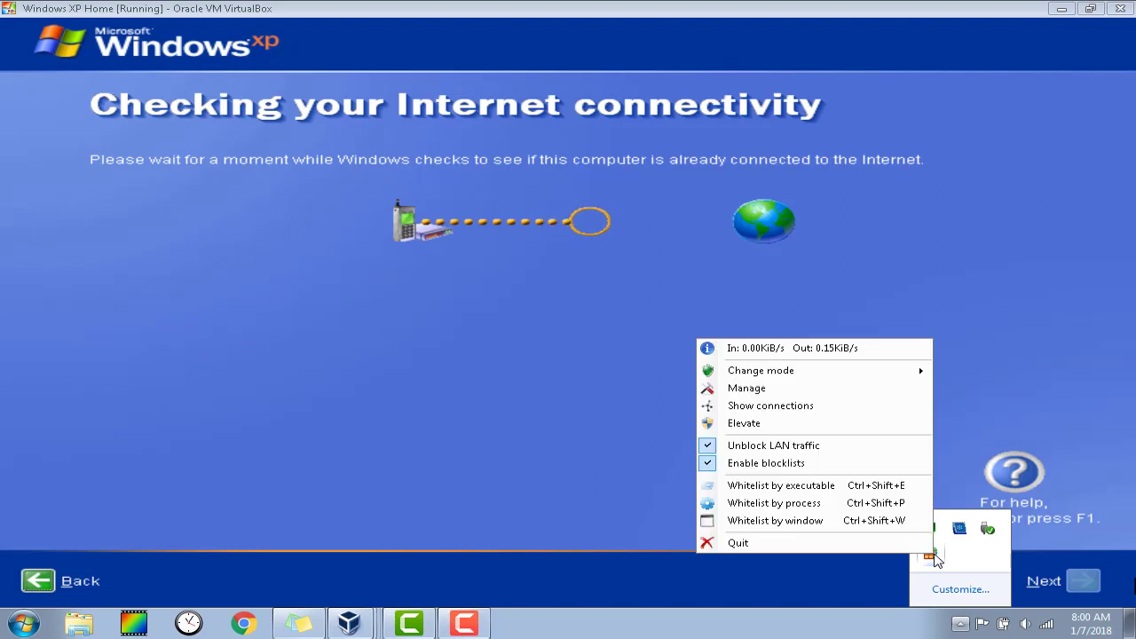
click(878, 504)
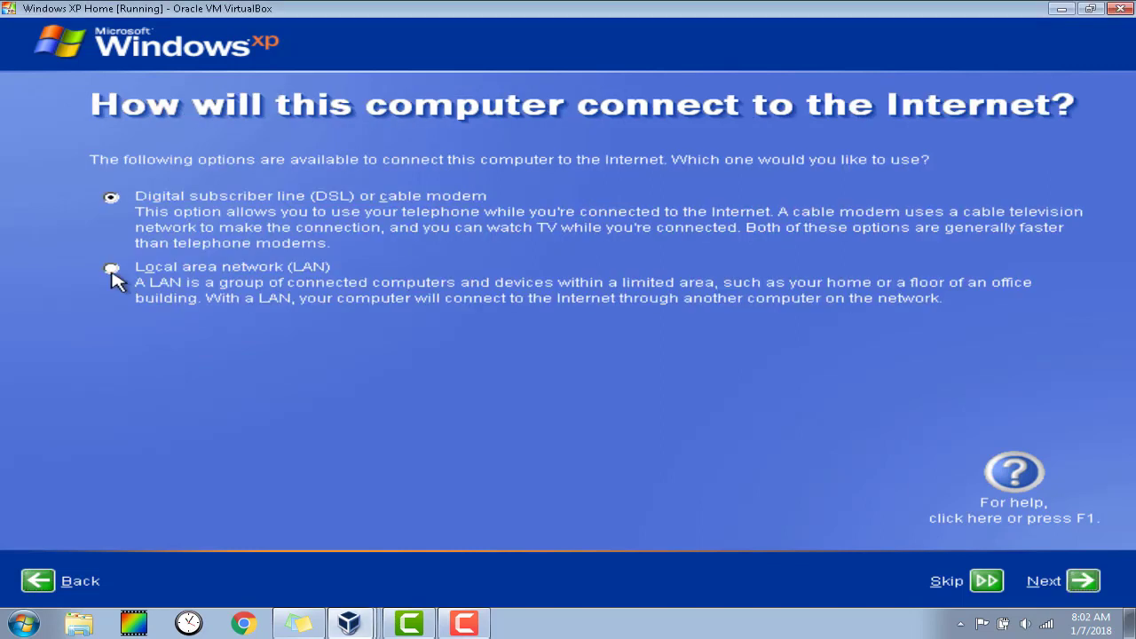
- Choose the local area network (LAN) connection and have it obtain both the IP address and DNS automatically
click(112, 276)
click(1087, 582)
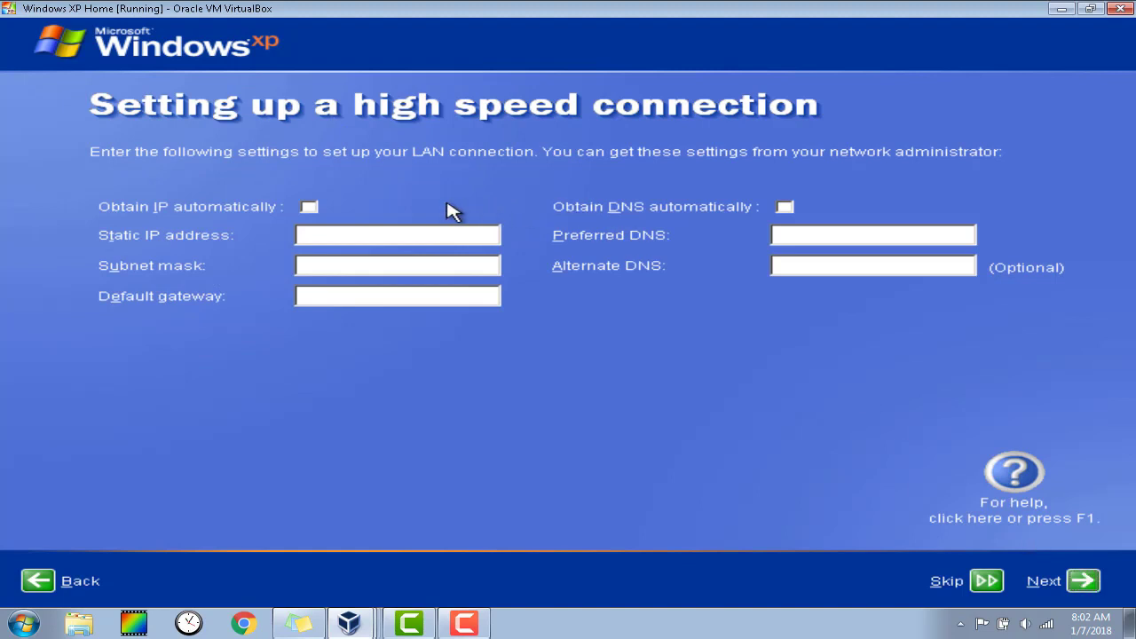
click(310, 208)
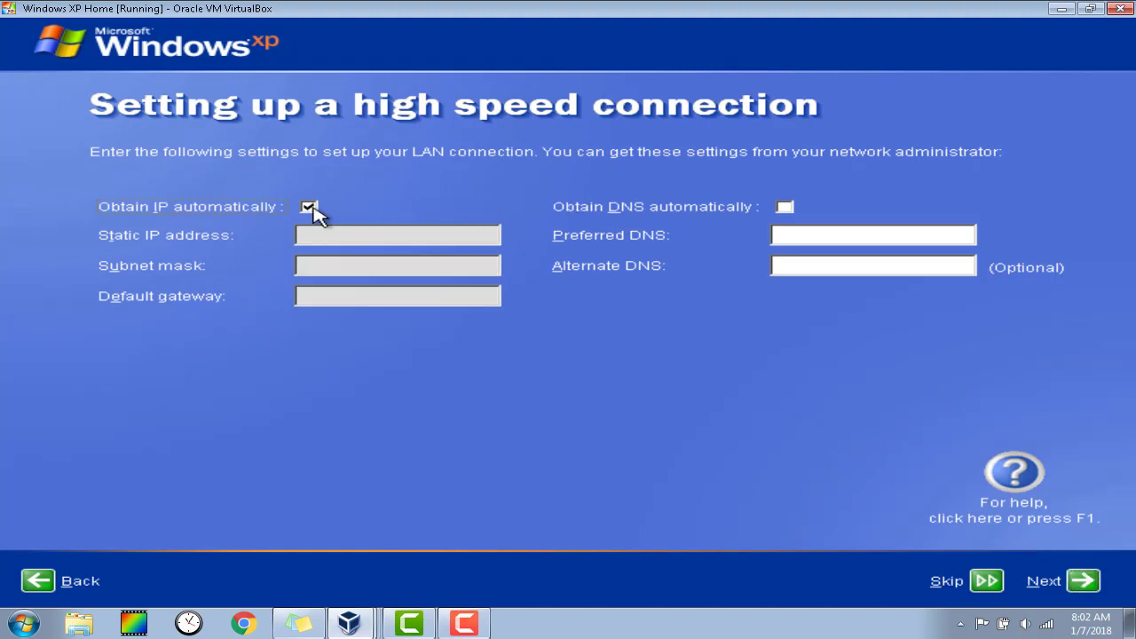
click(784, 207)
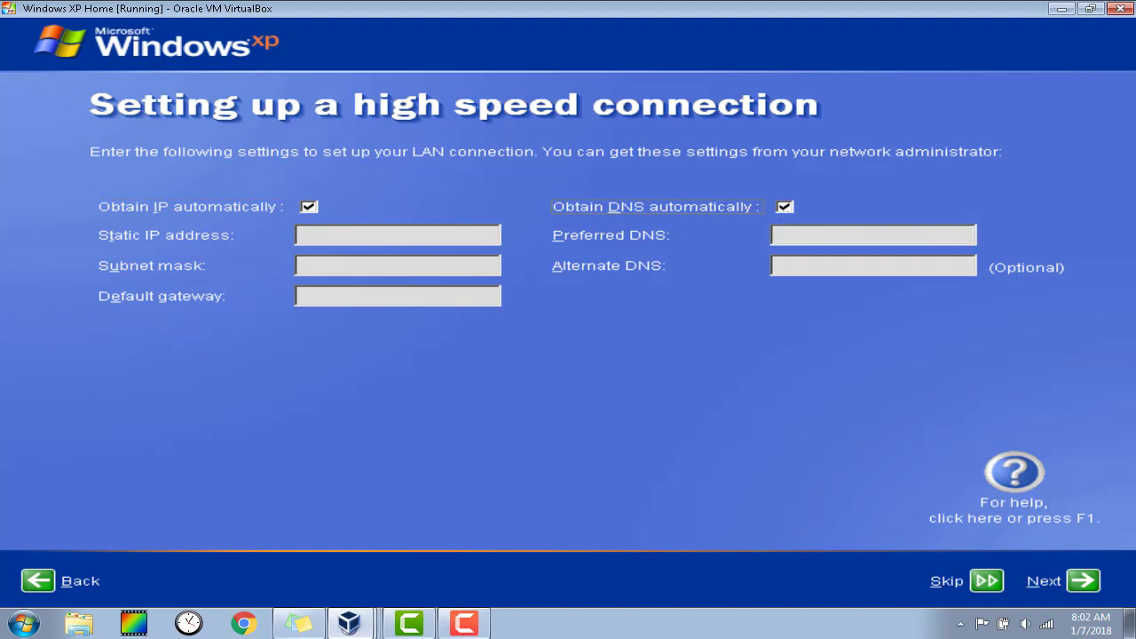
click(1085, 580)
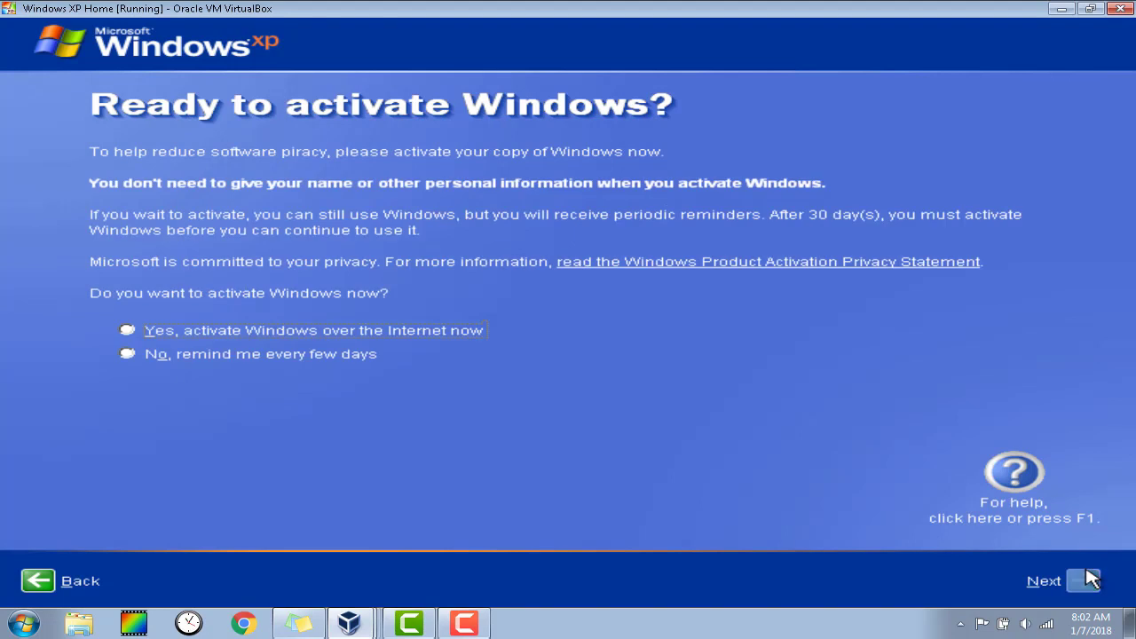
- Postpone Windows activation with a reminder every few days, and finish the setup with the first user's name filled in
click(355, 360)
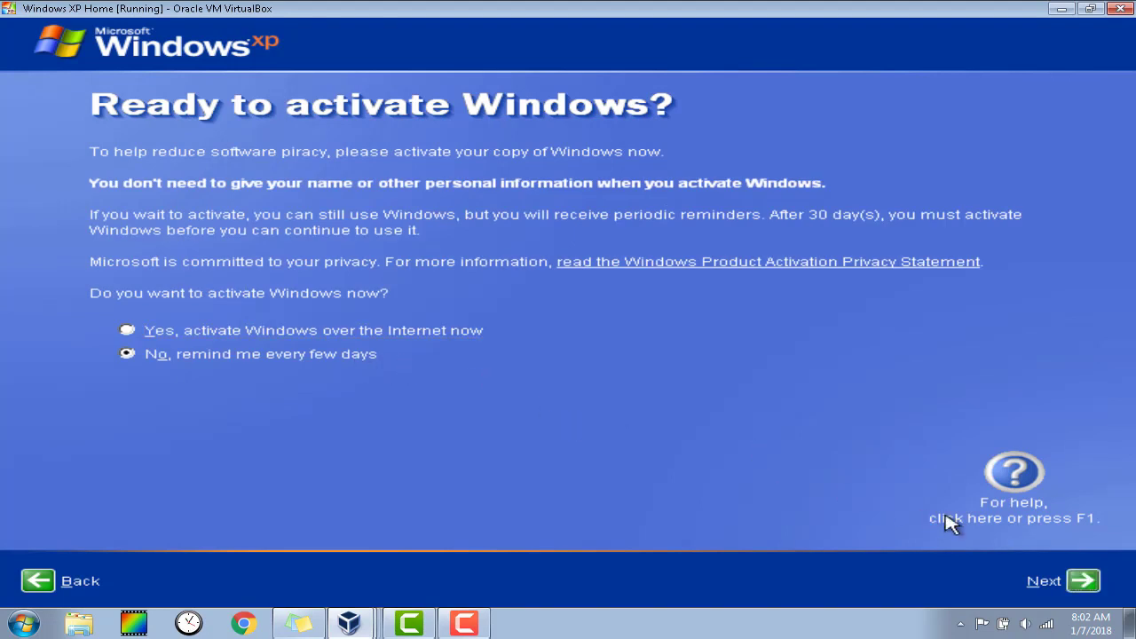
click(1092, 582)
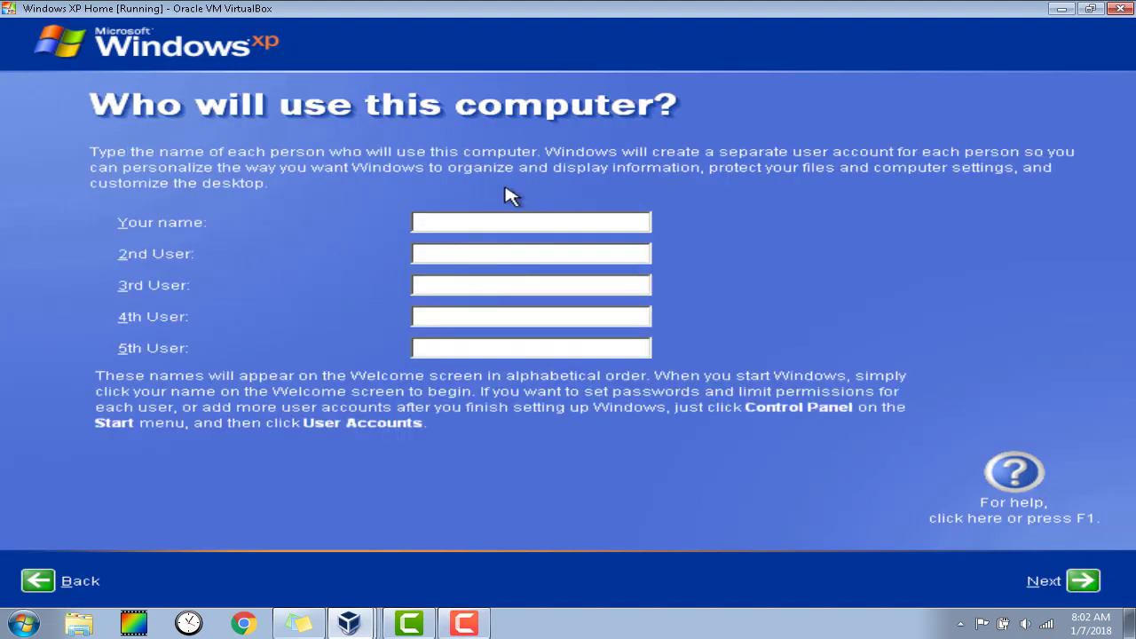
text(Bivens)
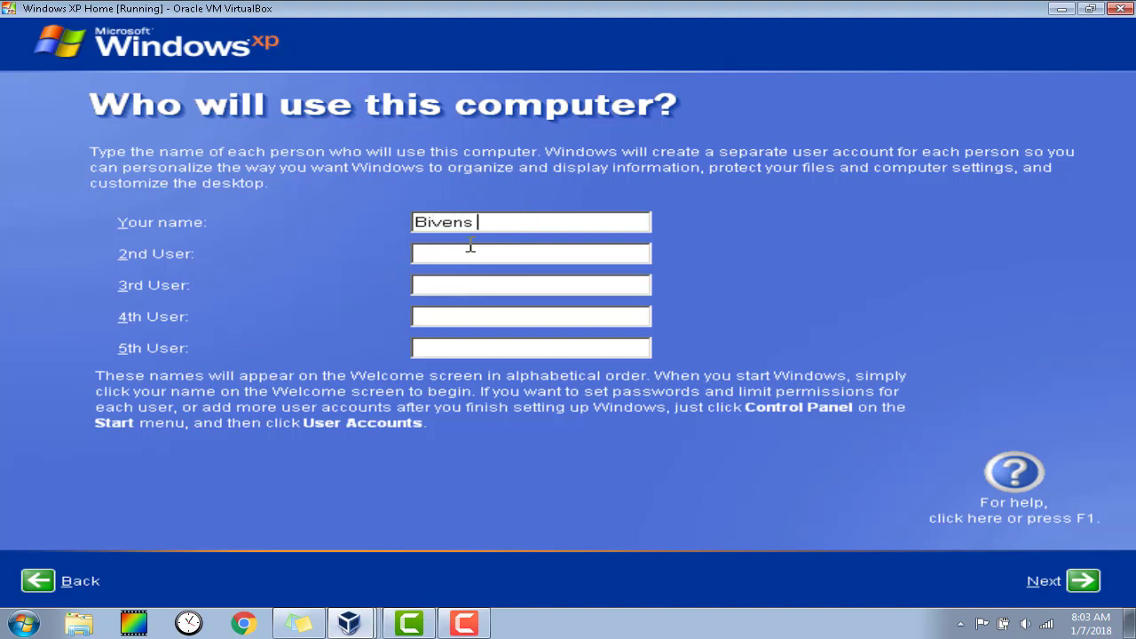
text( PC)
click(1085, 581)
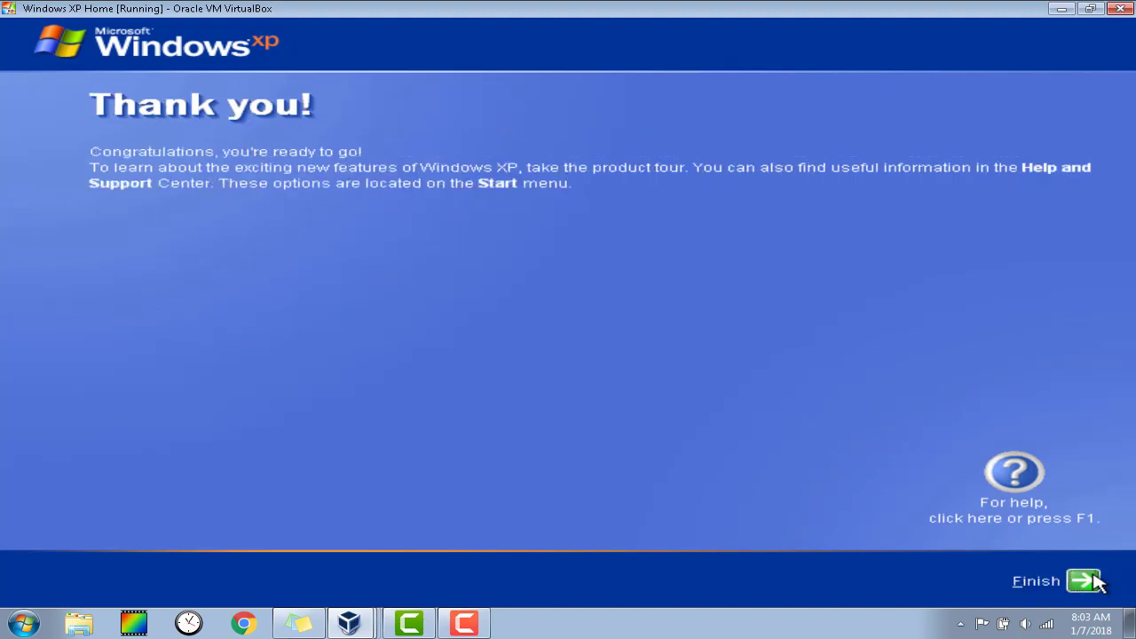
click(1096, 579)
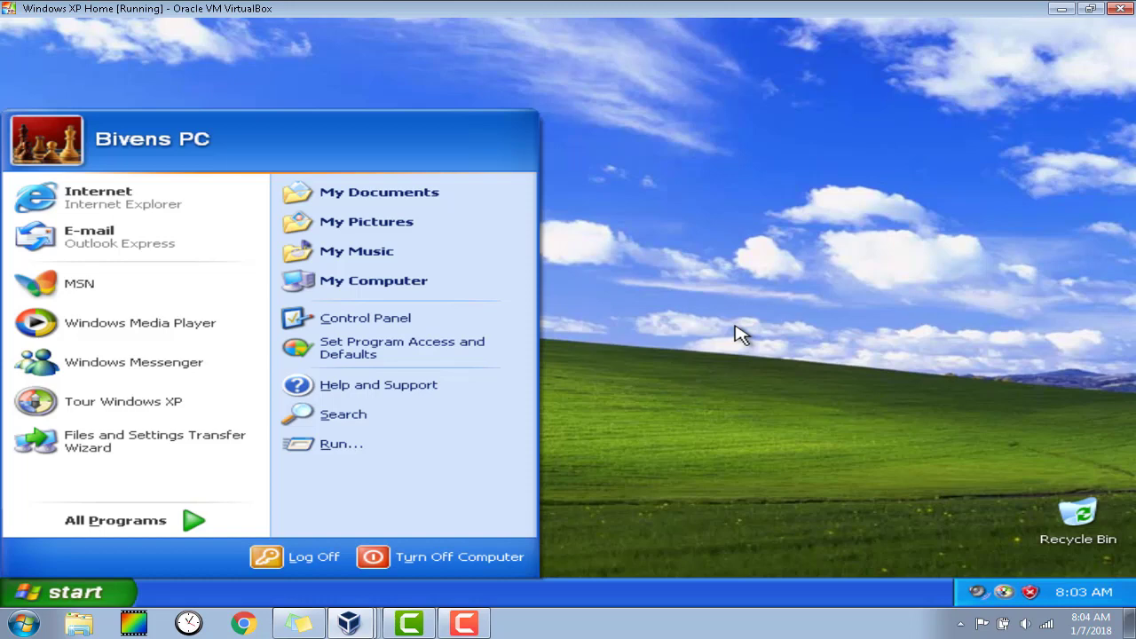
- Close the open Start menu and dismiss the antivirus warning and Windows XP tour notifications
click(739, 334)
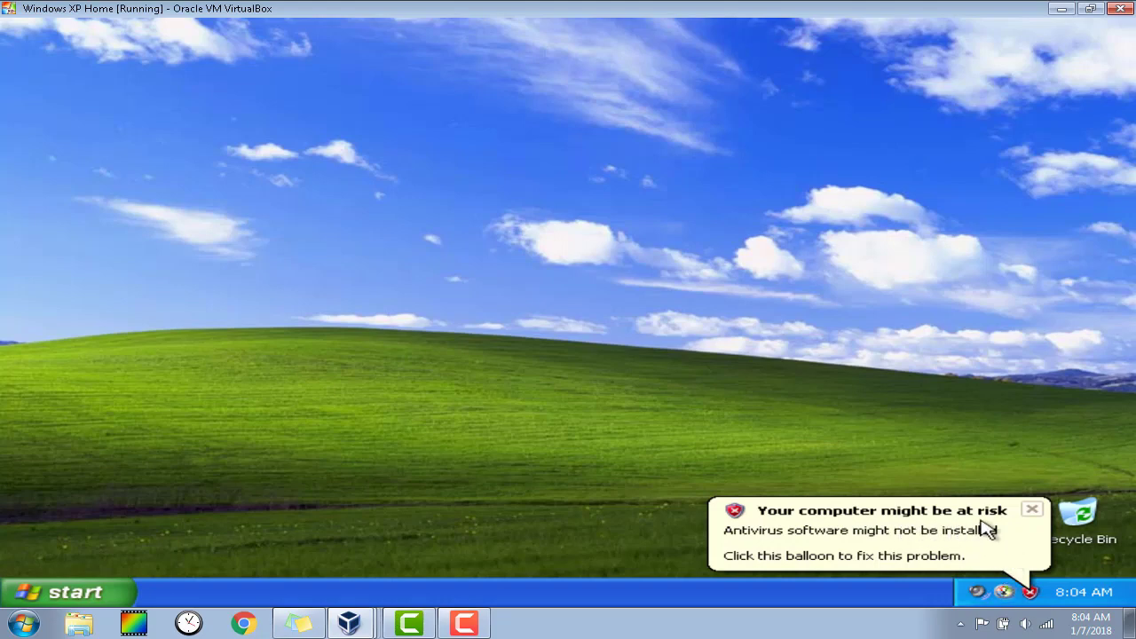
click(1032, 511)
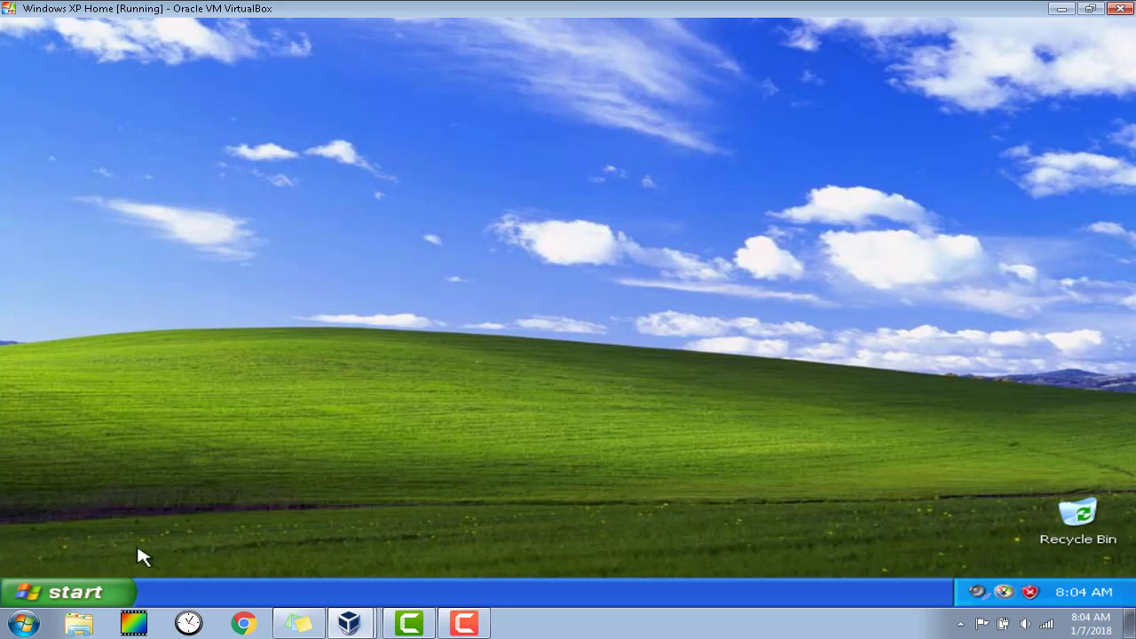
click(84, 591)
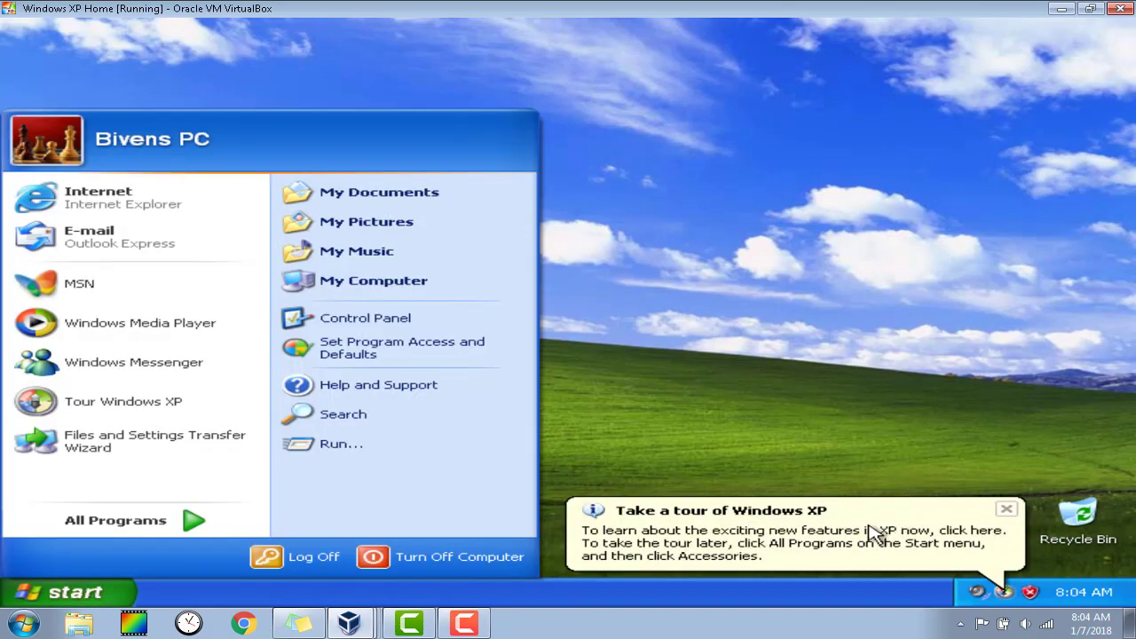
click(1006, 514)
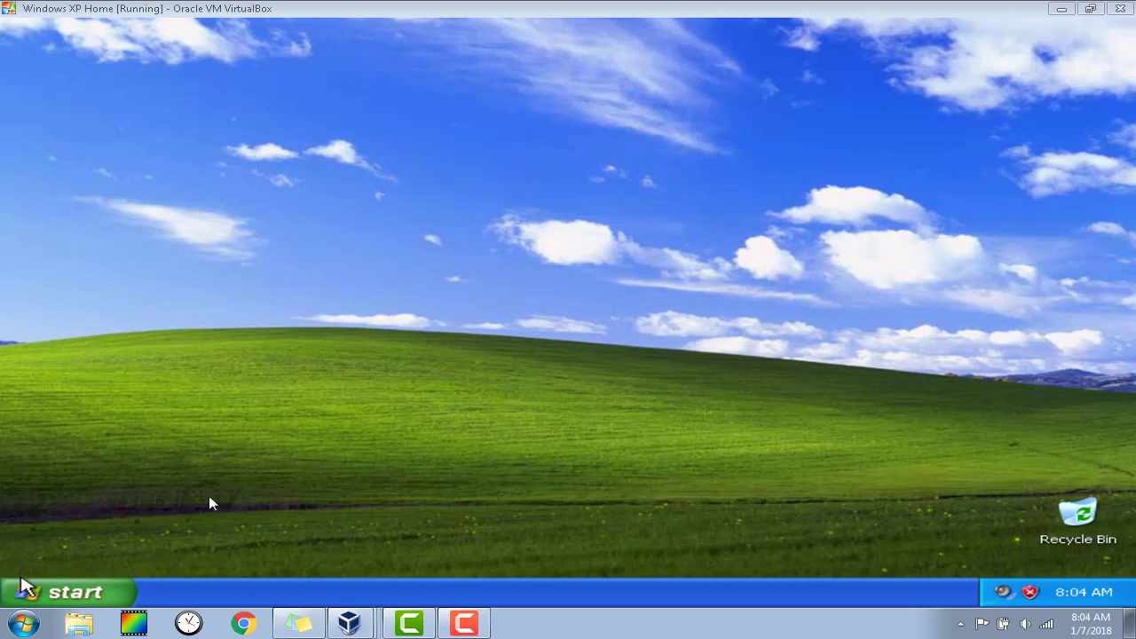
- Let the virtual machine capture the mouse and examine the installed programs, including those under Accessories and System Tools
click(93, 592)
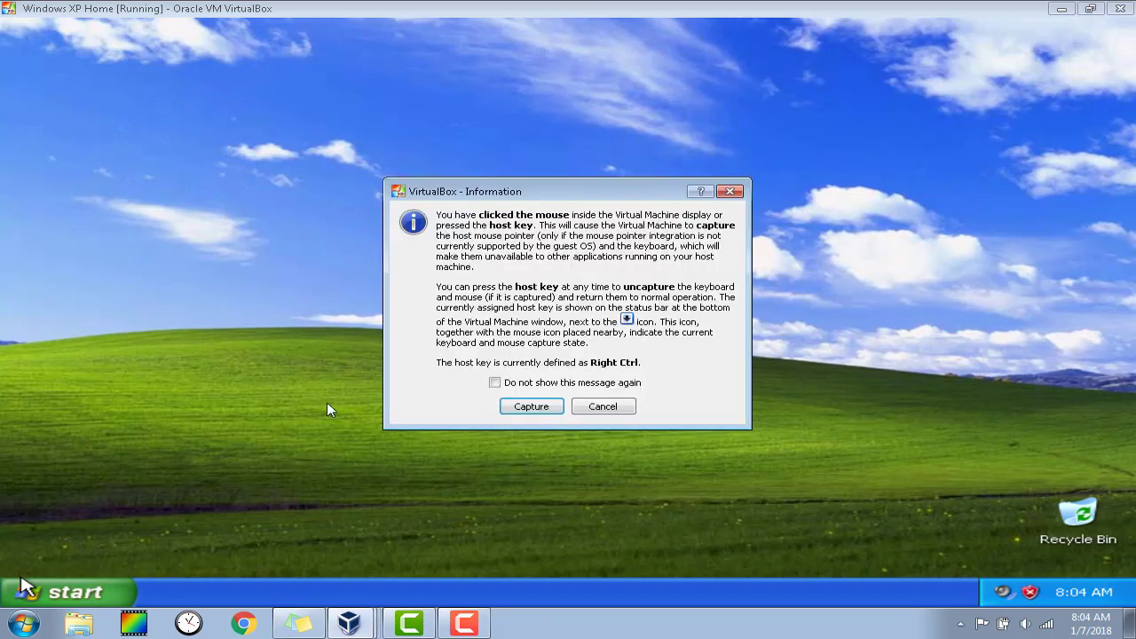
click(531, 406)
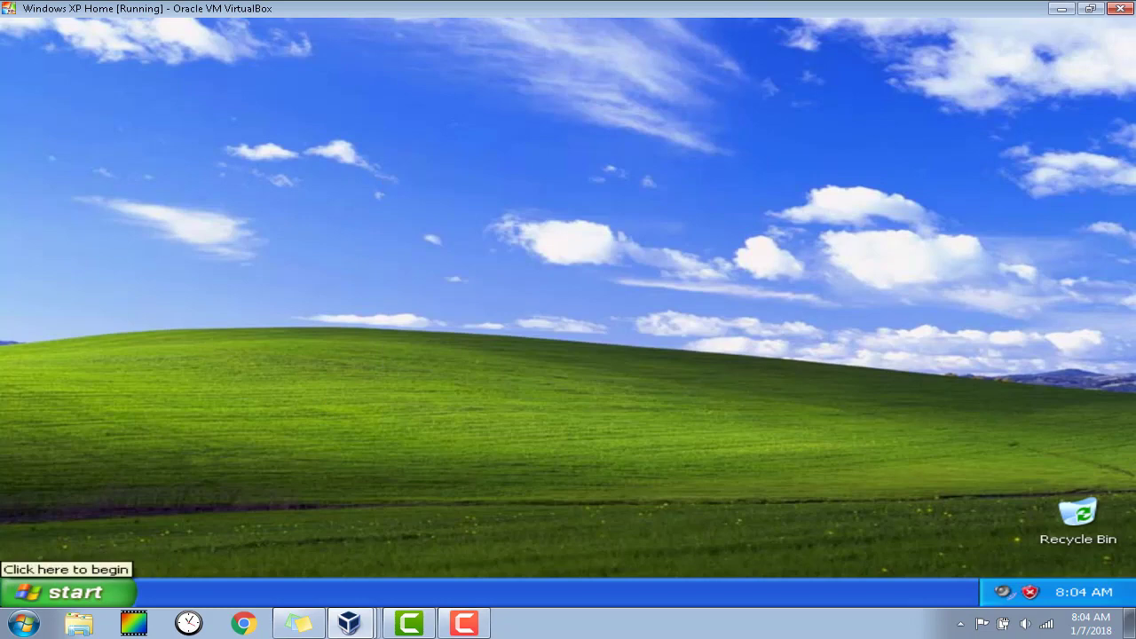
click(33, 592)
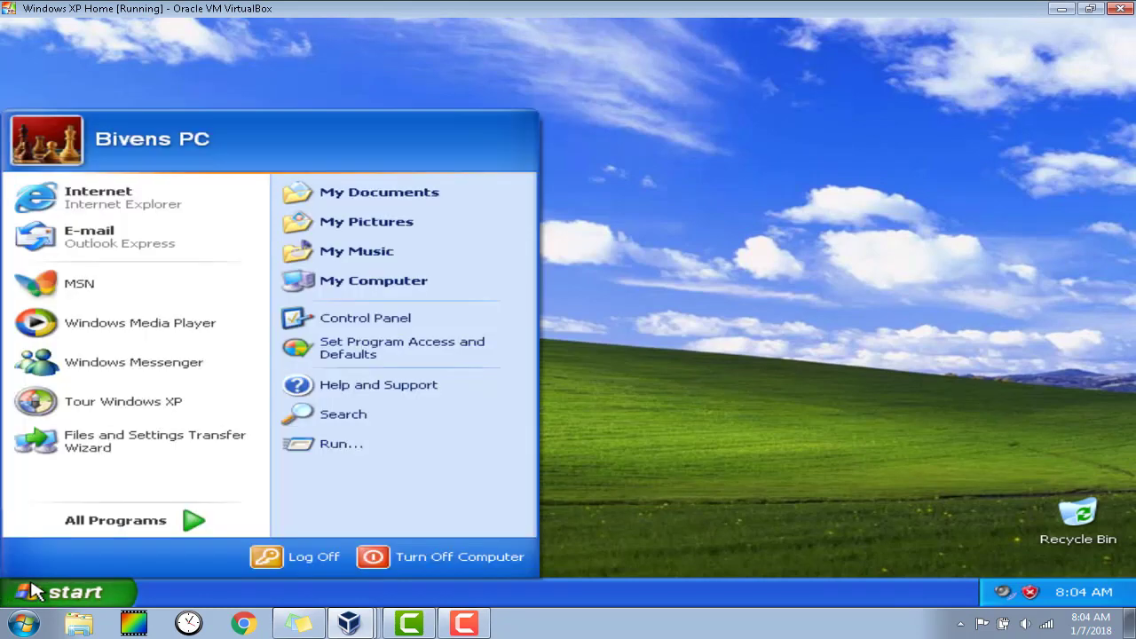
mouse_move(79, 533)
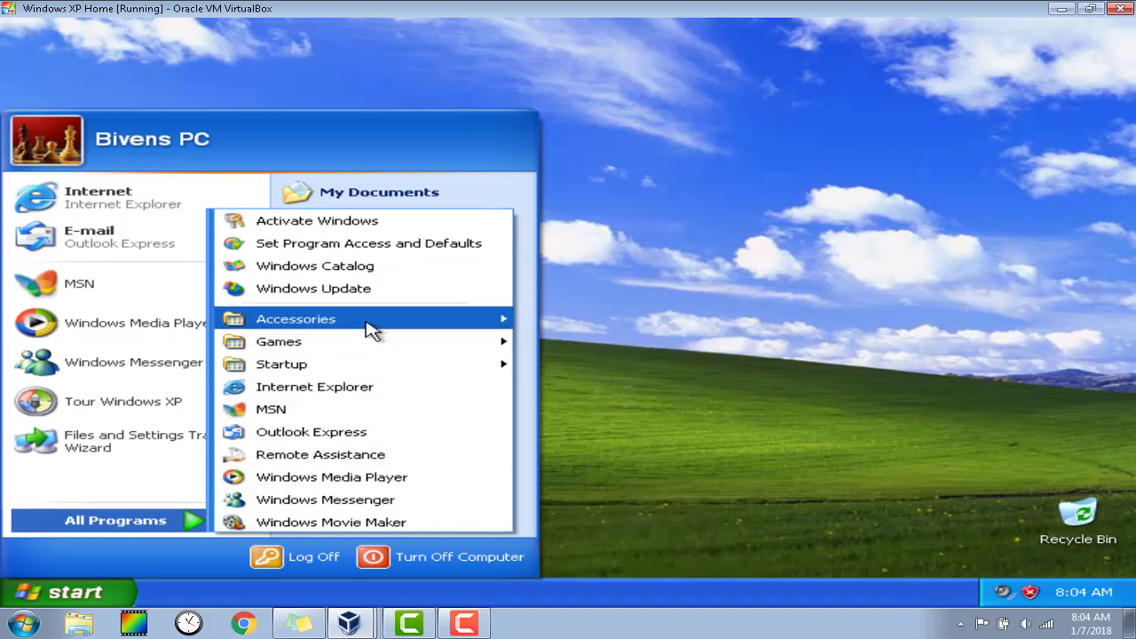
mouse_move(371, 330)
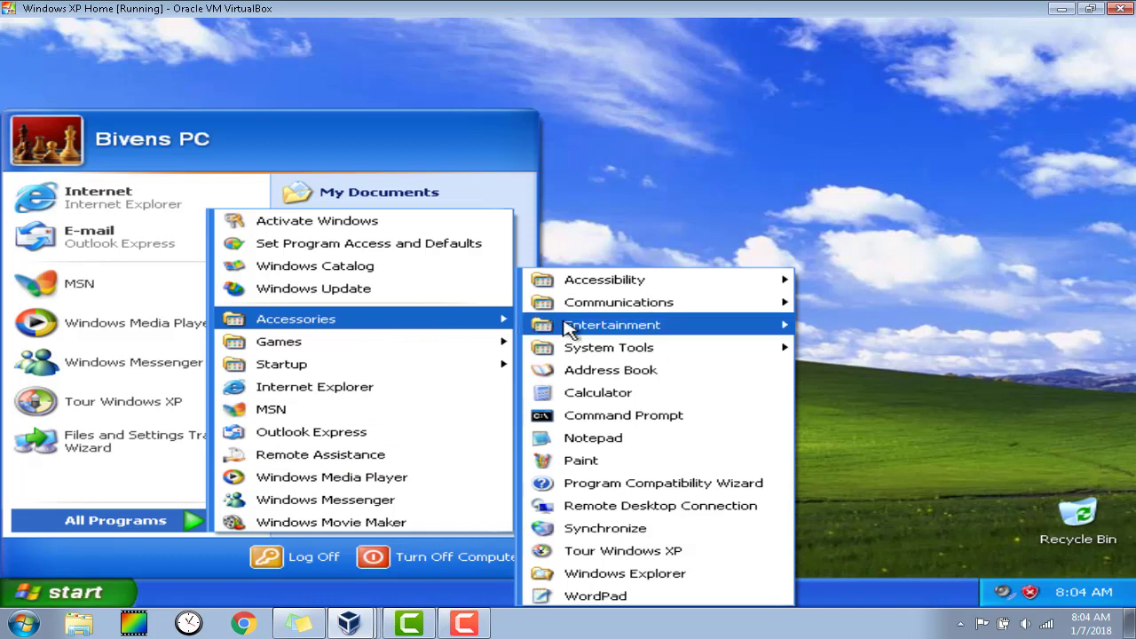
mouse_move(591, 330)
mouse_move(591, 350)
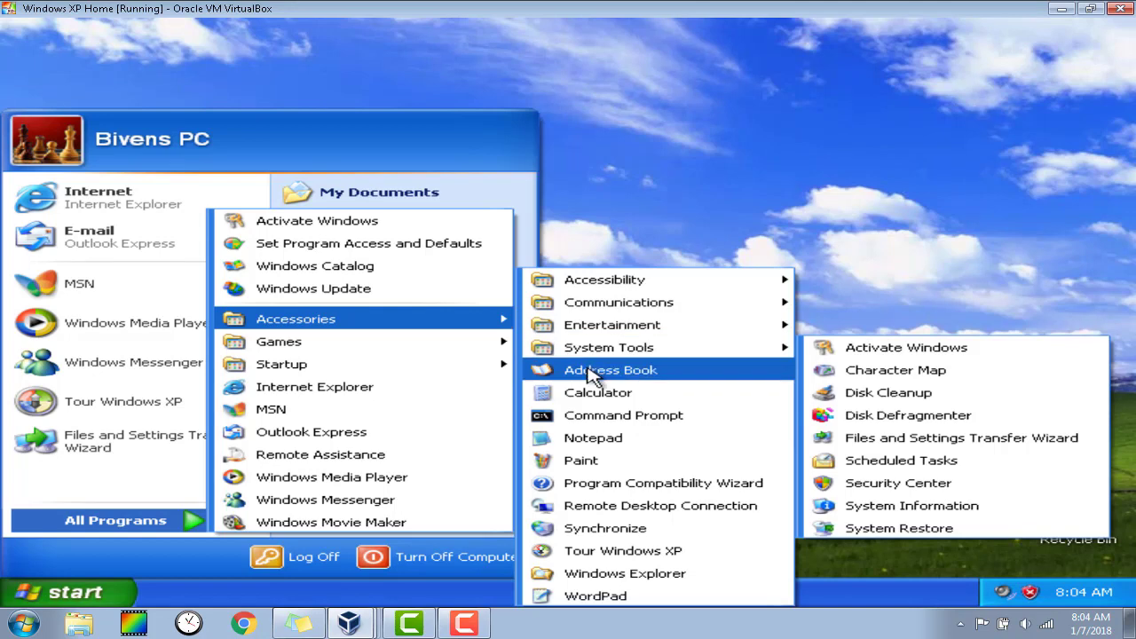
mouse_move(588, 286)
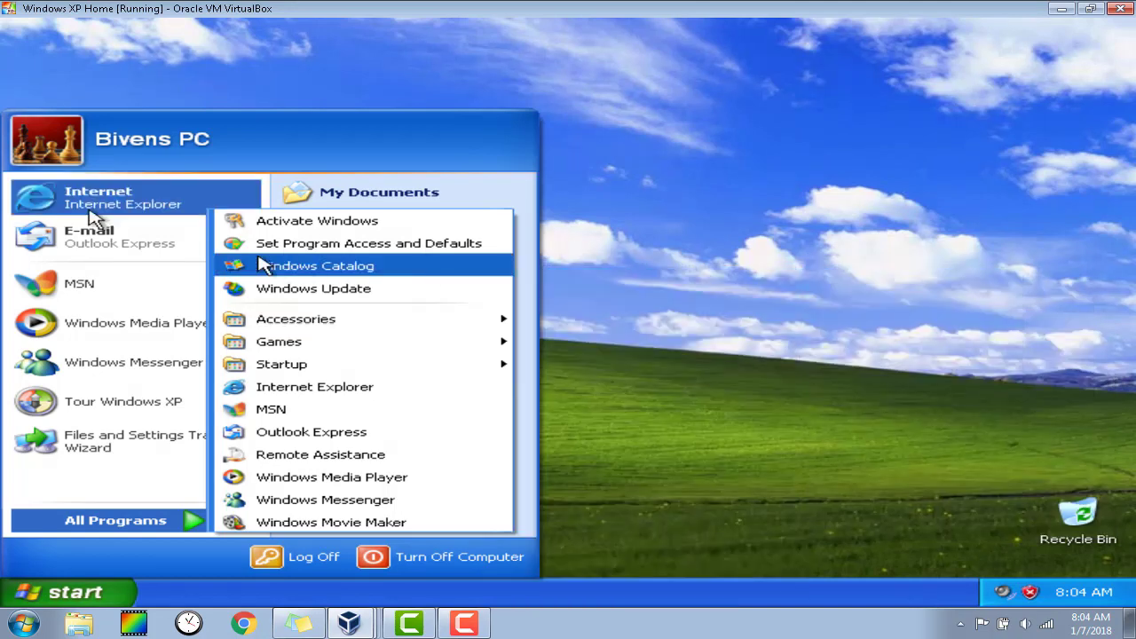
- Try to load facebook.com in Internet Explorer, accepting the secure connection alert and turning off that warning for the future
click(42, 191)
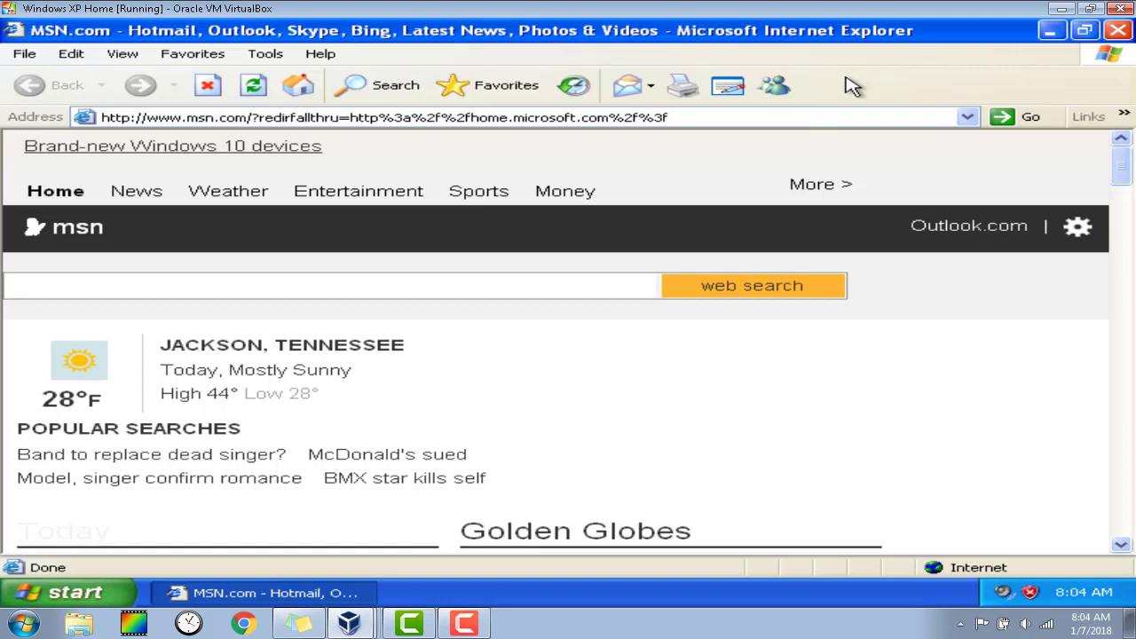
click(816, 113)
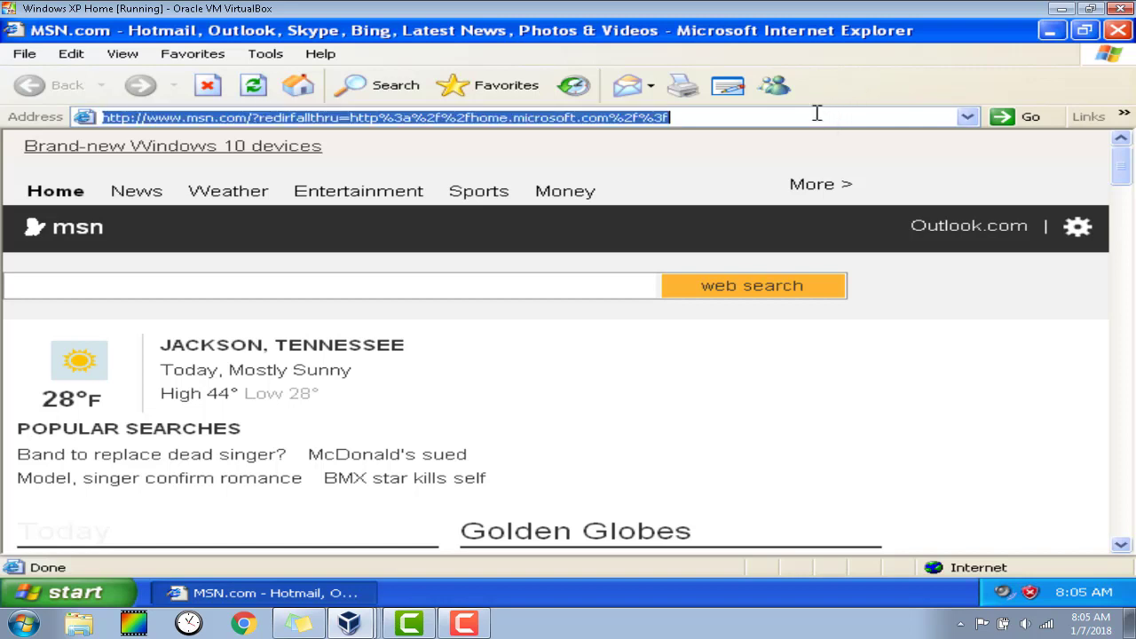
text(fa)
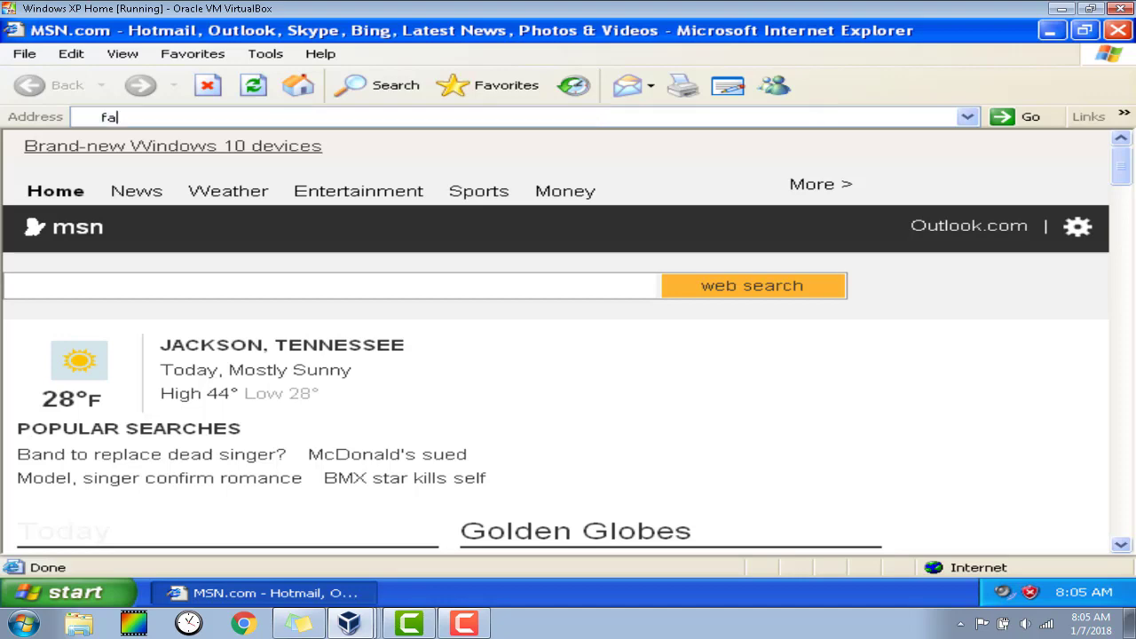
text(cebook.com)
key(Return)
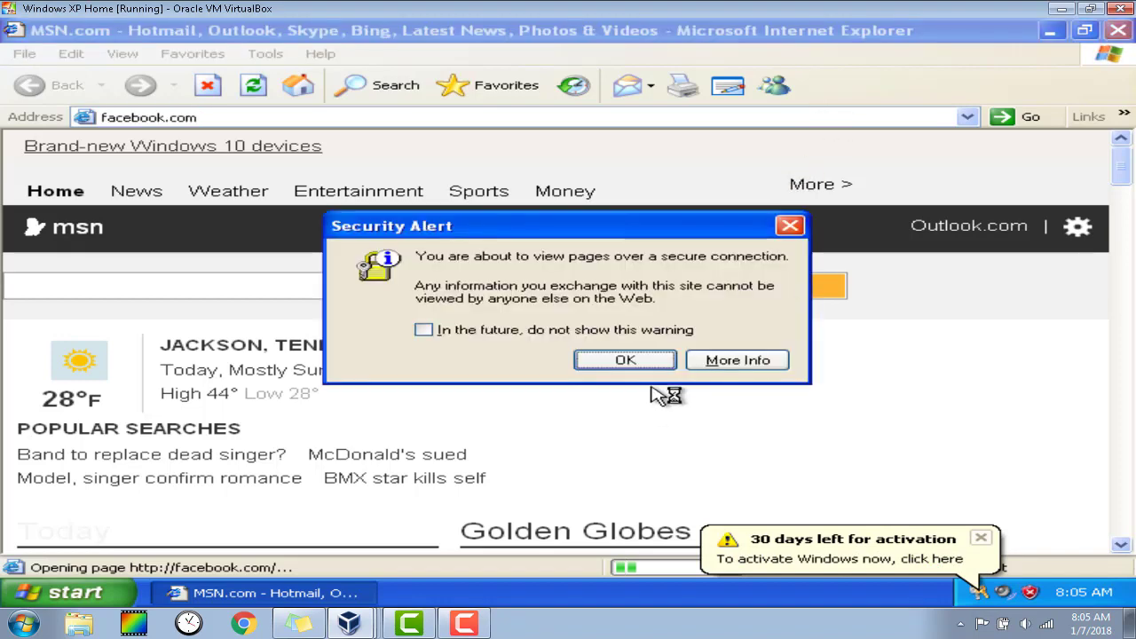
click(646, 333)
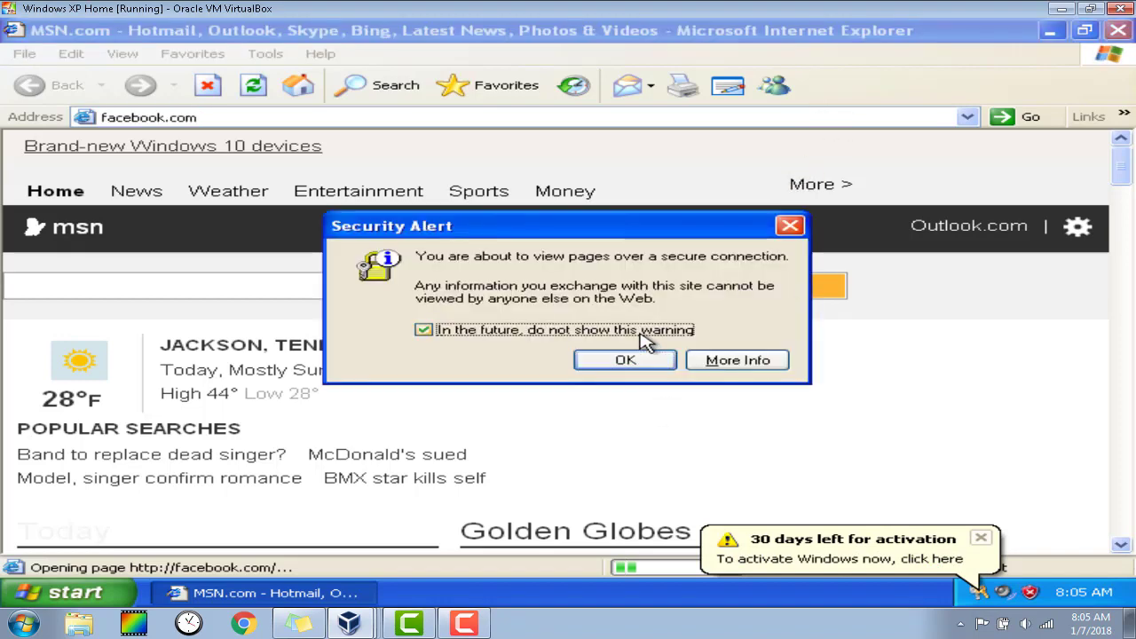
click(645, 357)
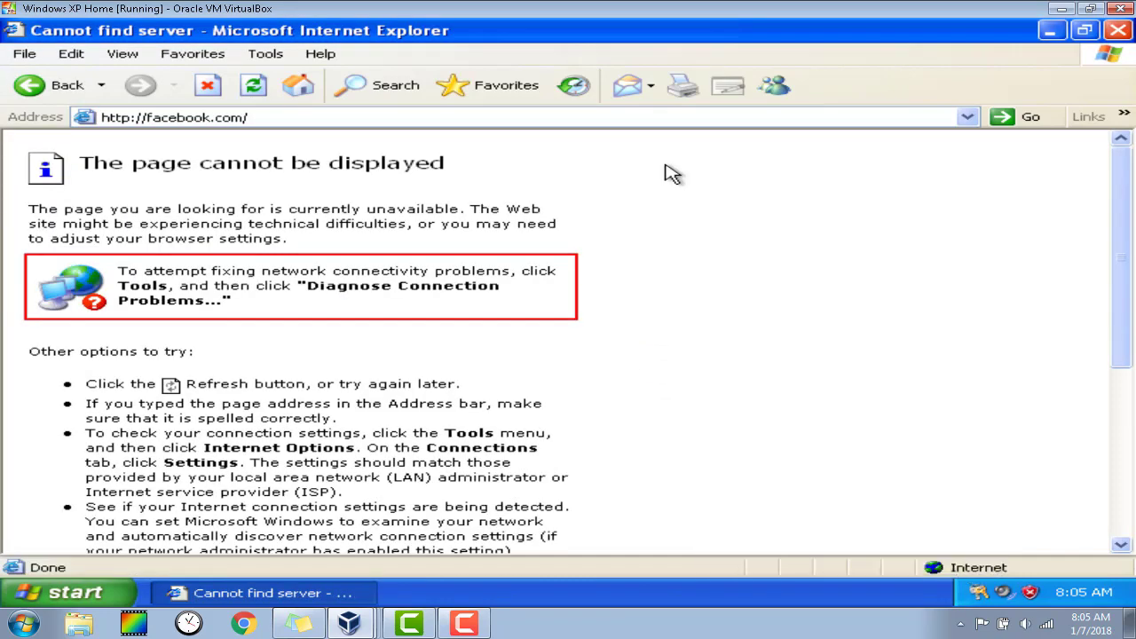
- Try to load google.com in Internet Explorer
click(624, 119)
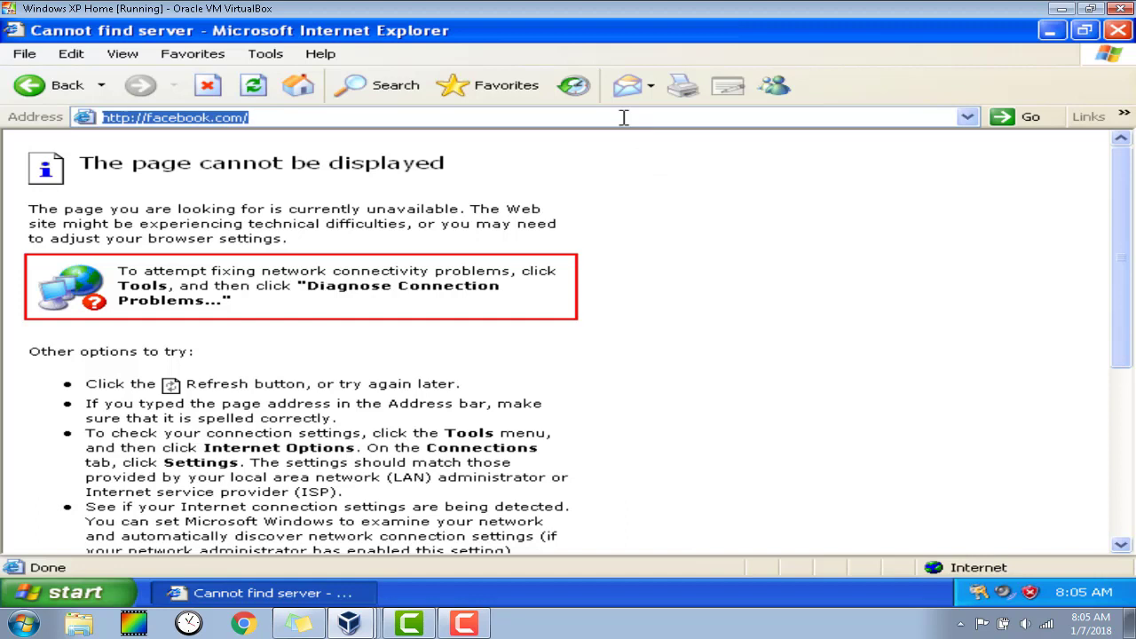
text(googl)
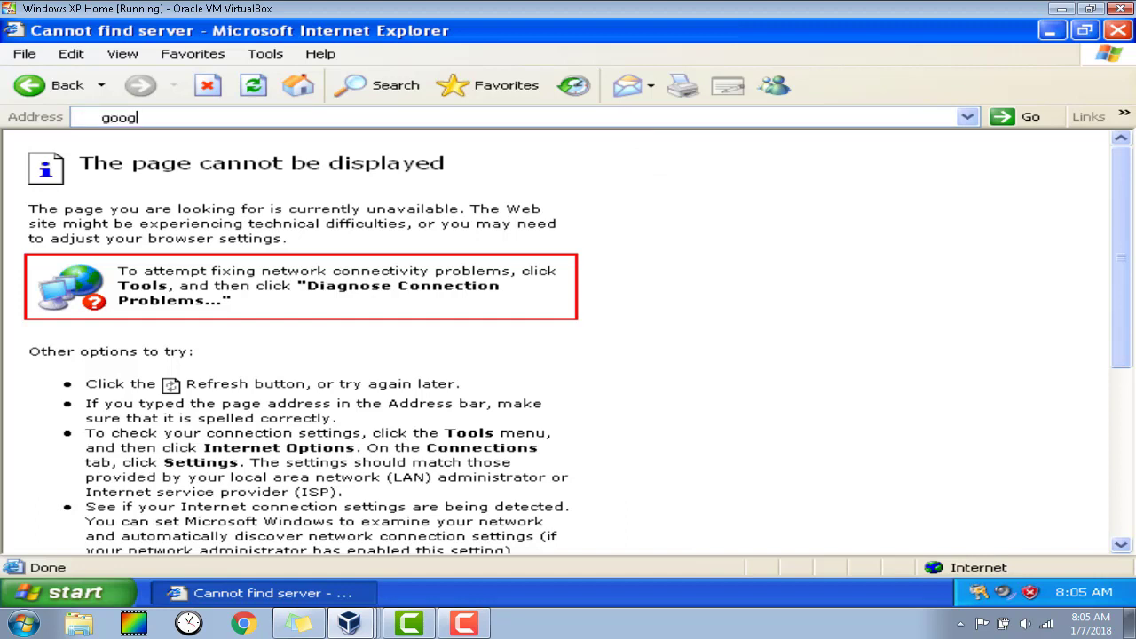
text(e.v)
text(com)
key(Return)
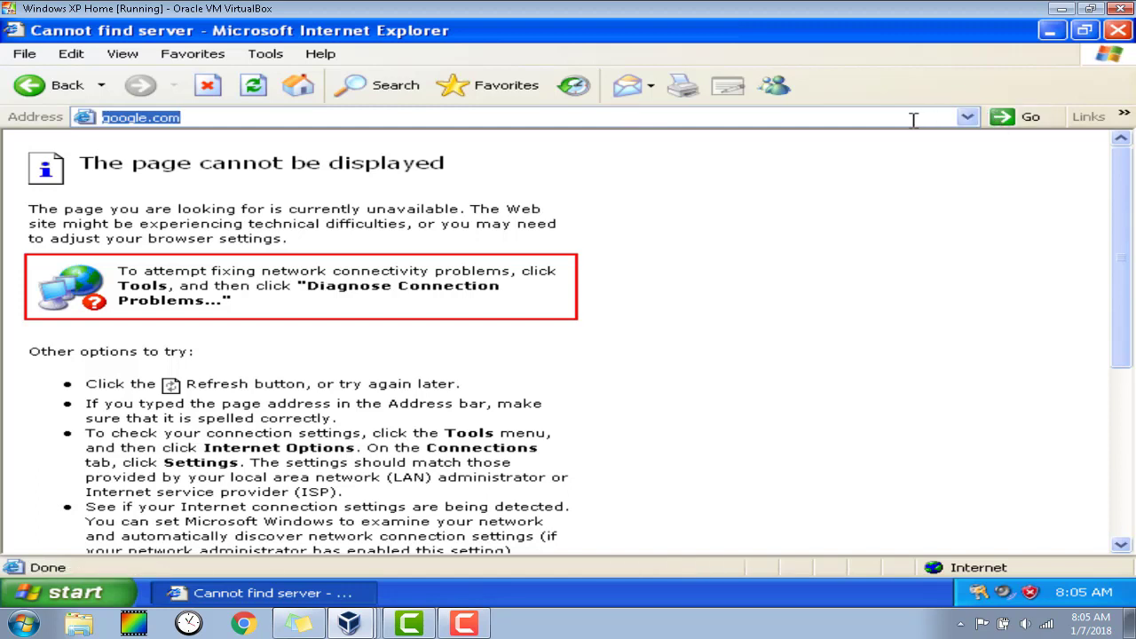
key(Return)
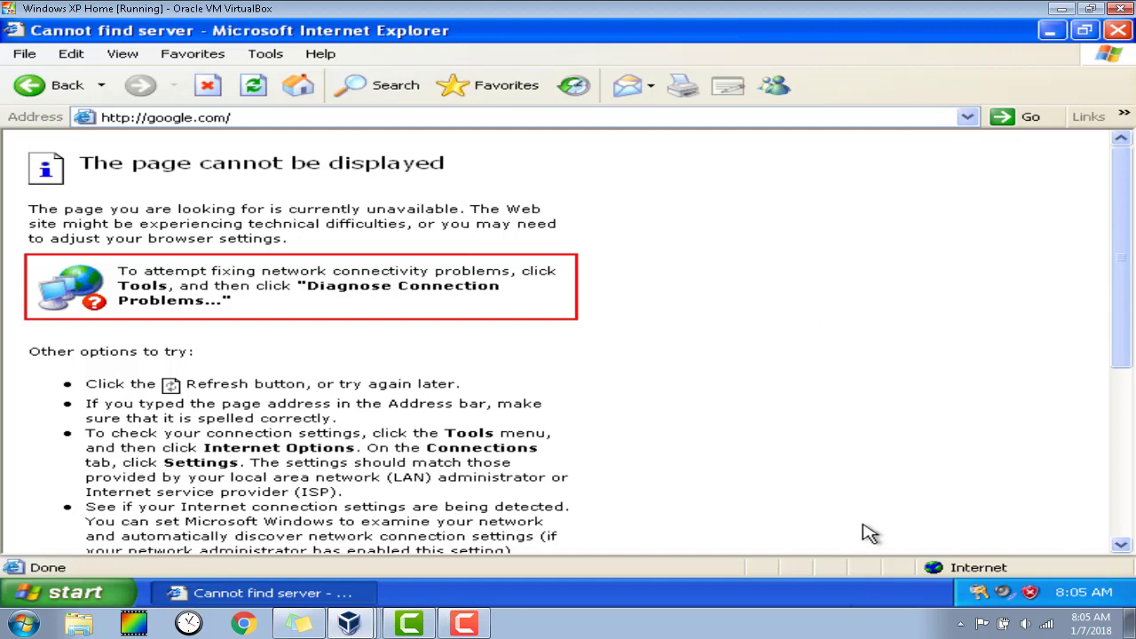
click(864, 586)
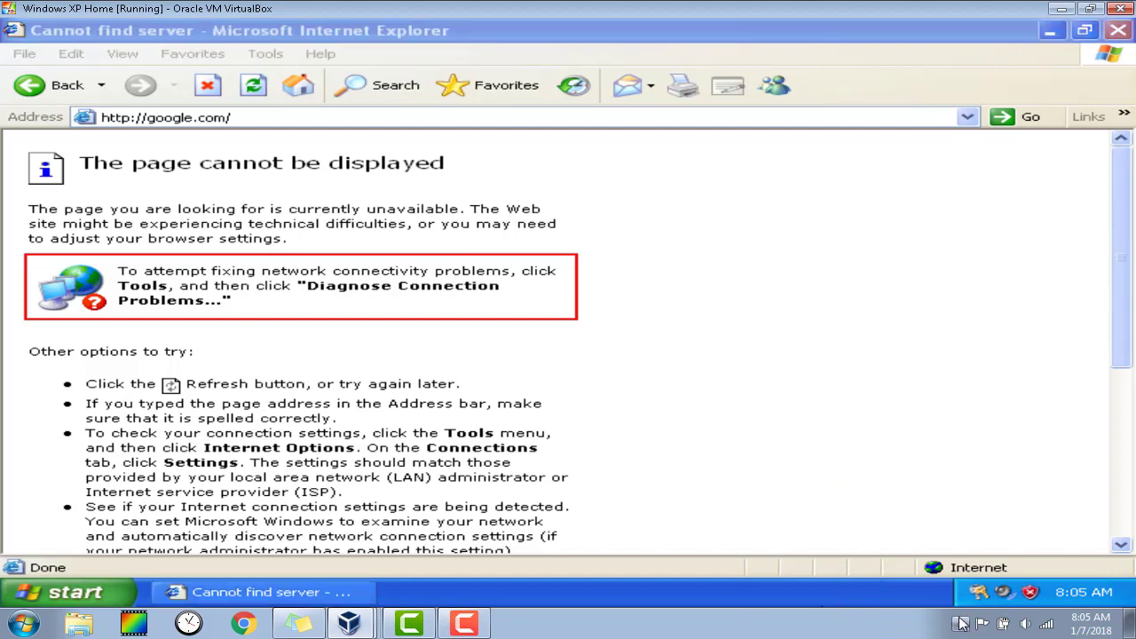
click(532, 411)
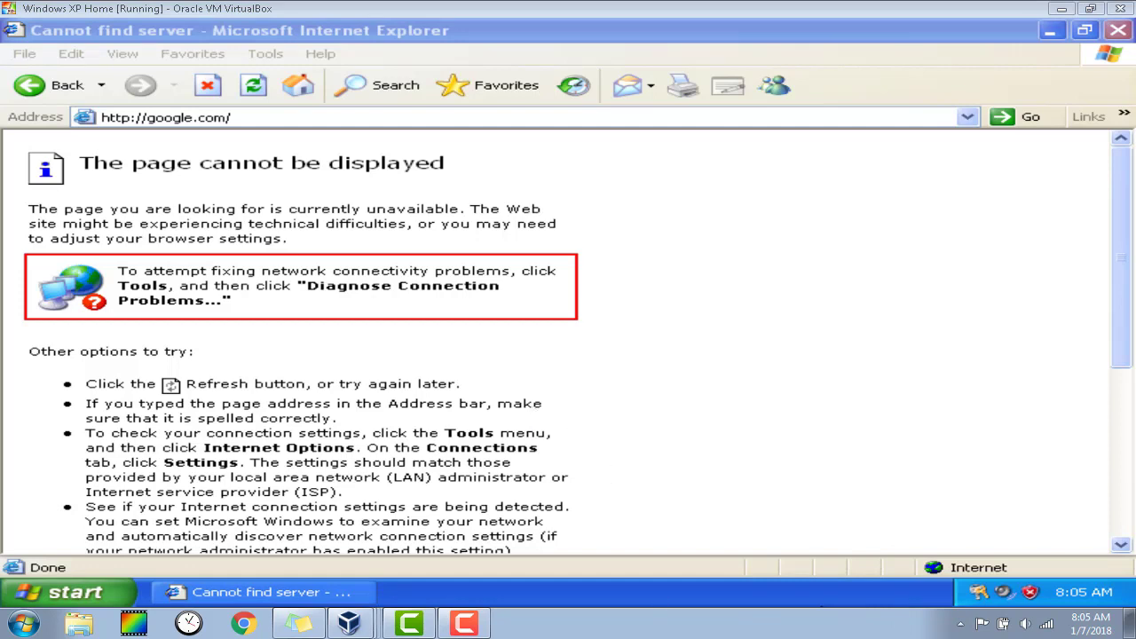
click(959, 625)
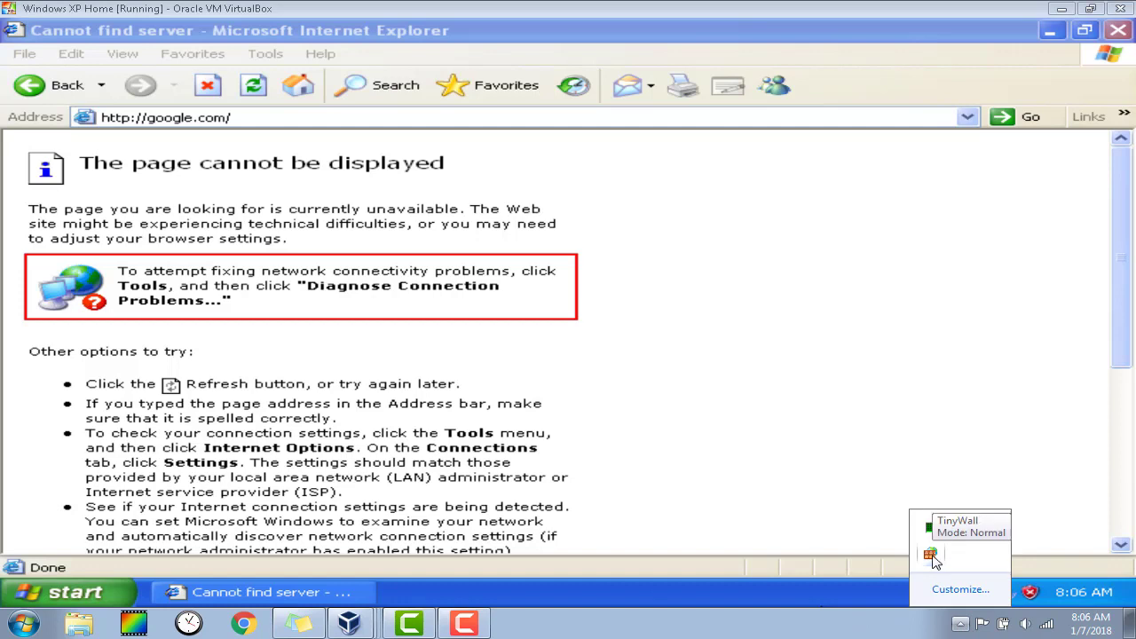
right_click(930, 553)
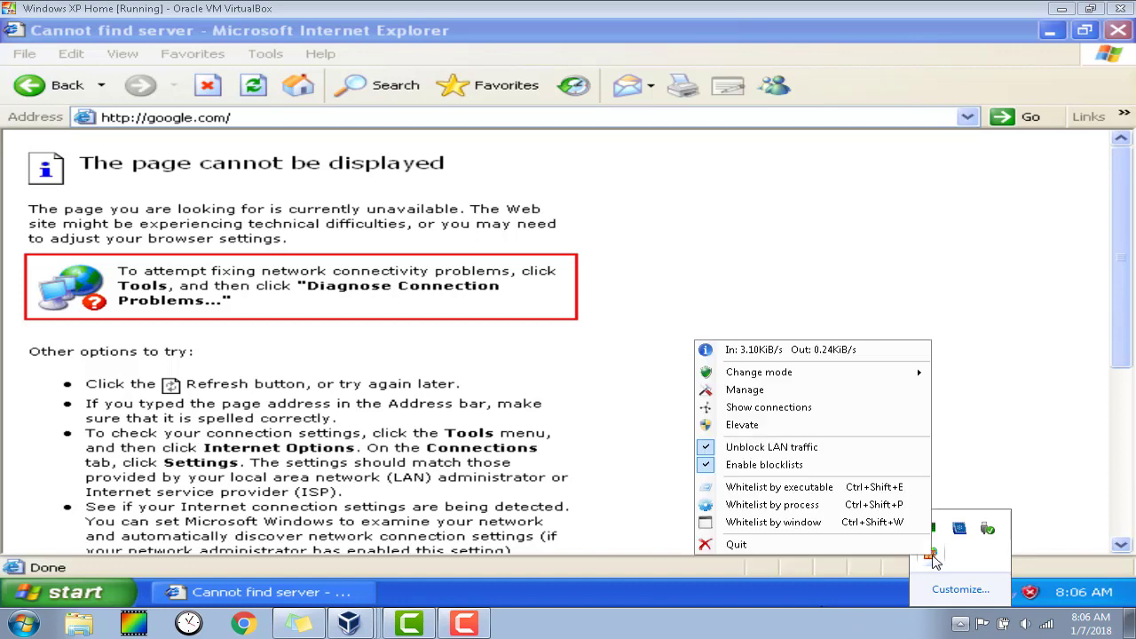
click(859, 504)
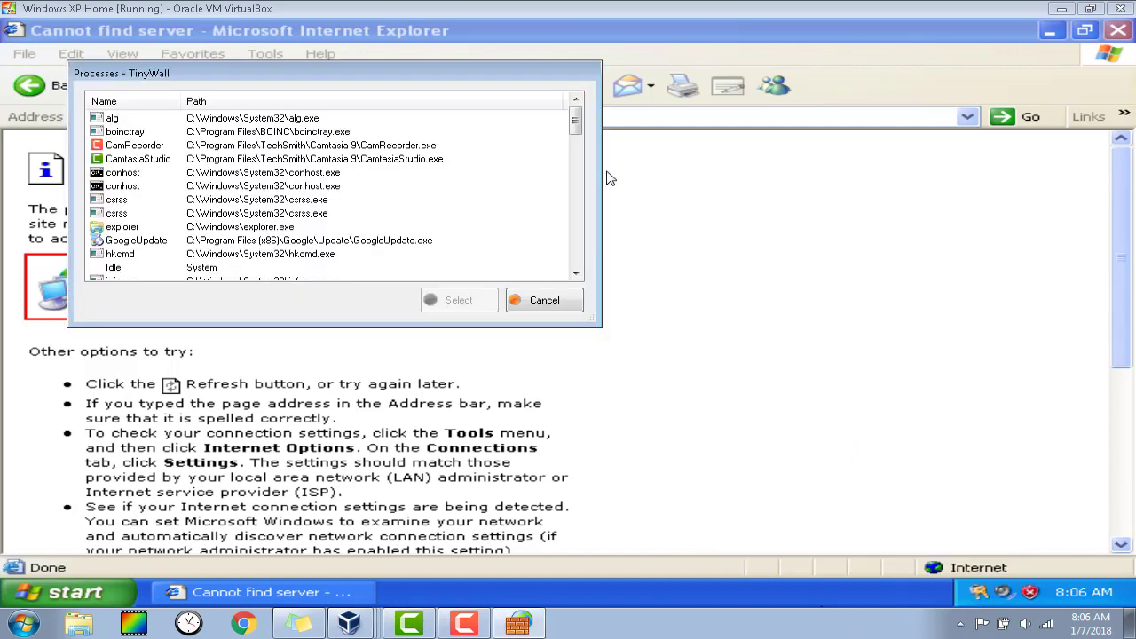
click(541, 300)
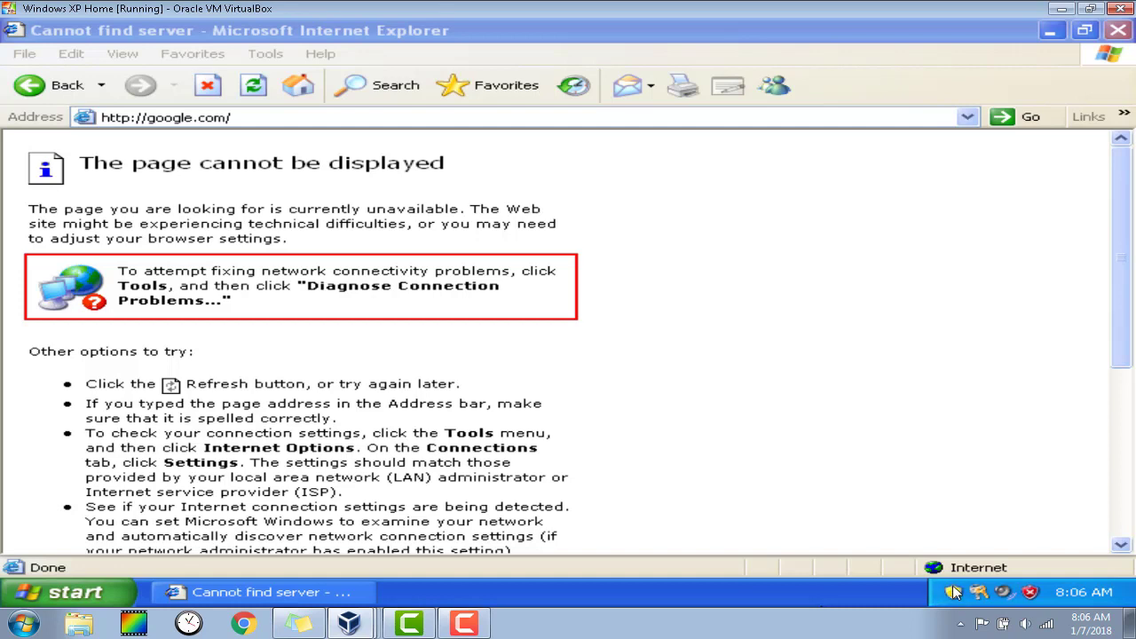
- Let the virtual machine capture the mouse and start installing the available Windows update with Express Install
click(929, 476)
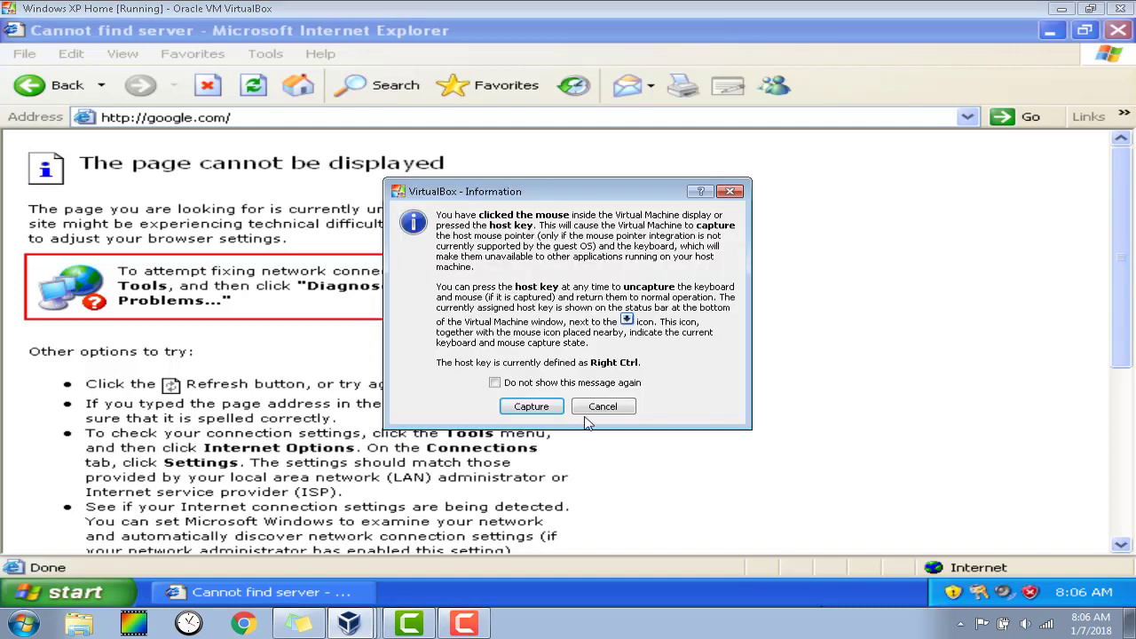
click(533, 407)
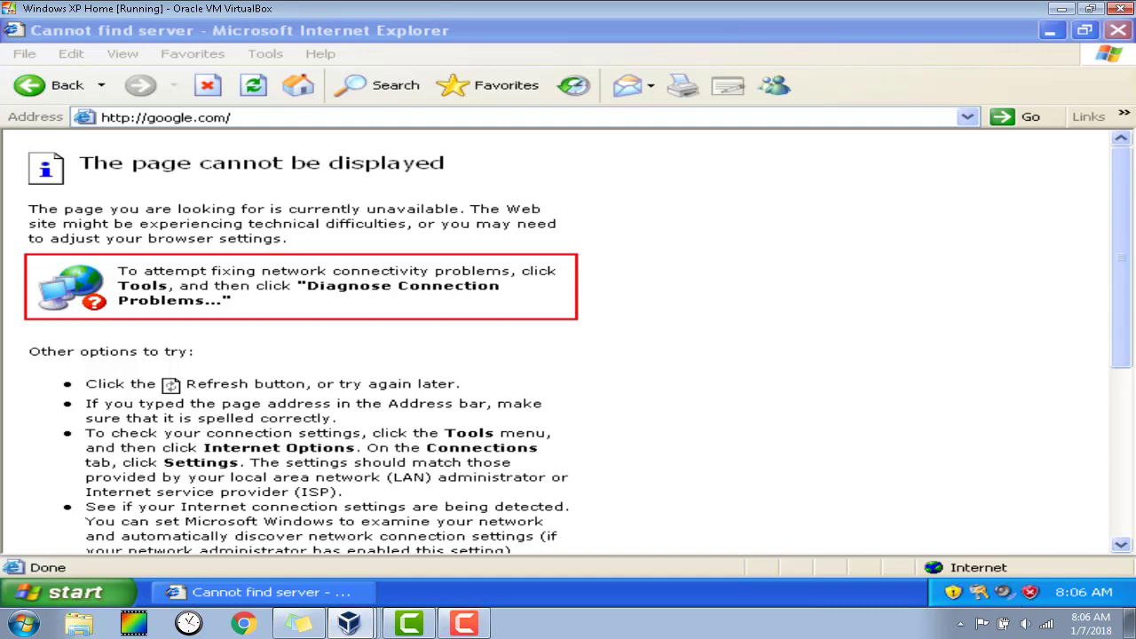
click(952, 590)
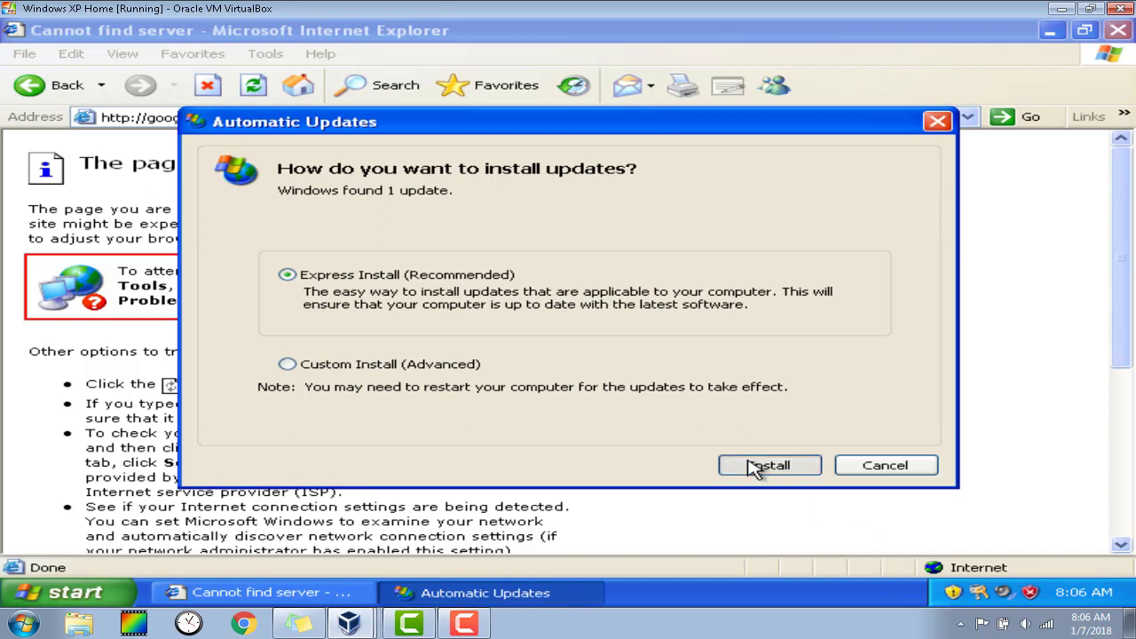
click(753, 468)
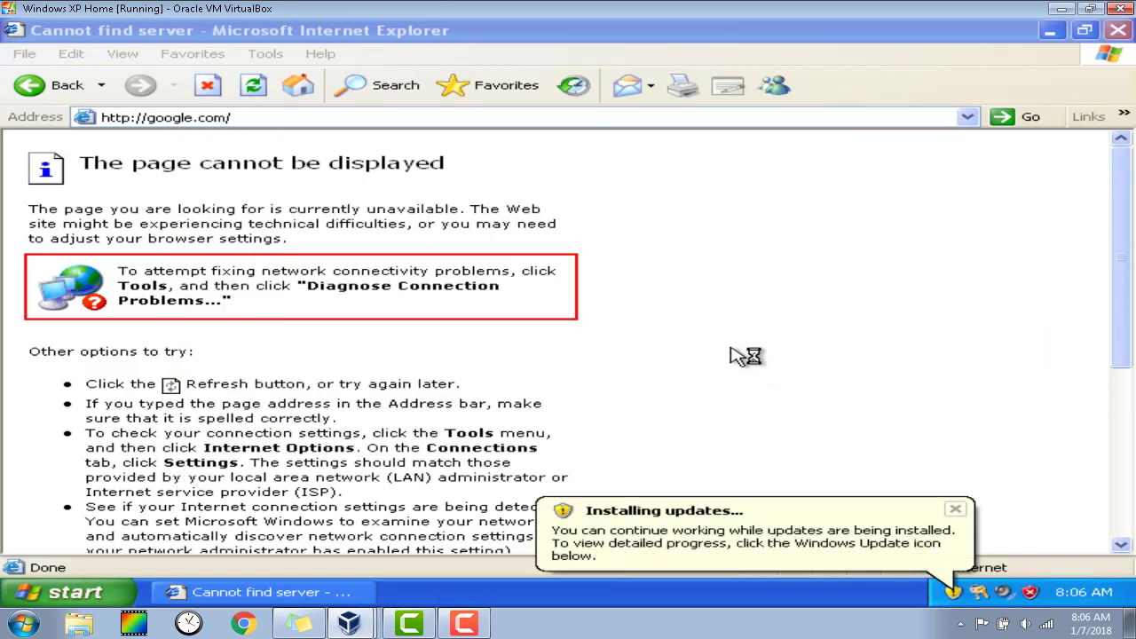
- Search the web for chrome in Internet Explorer and try to open the Chrome Browser result, dismissing the Automatic Updates window
click(481, 112)
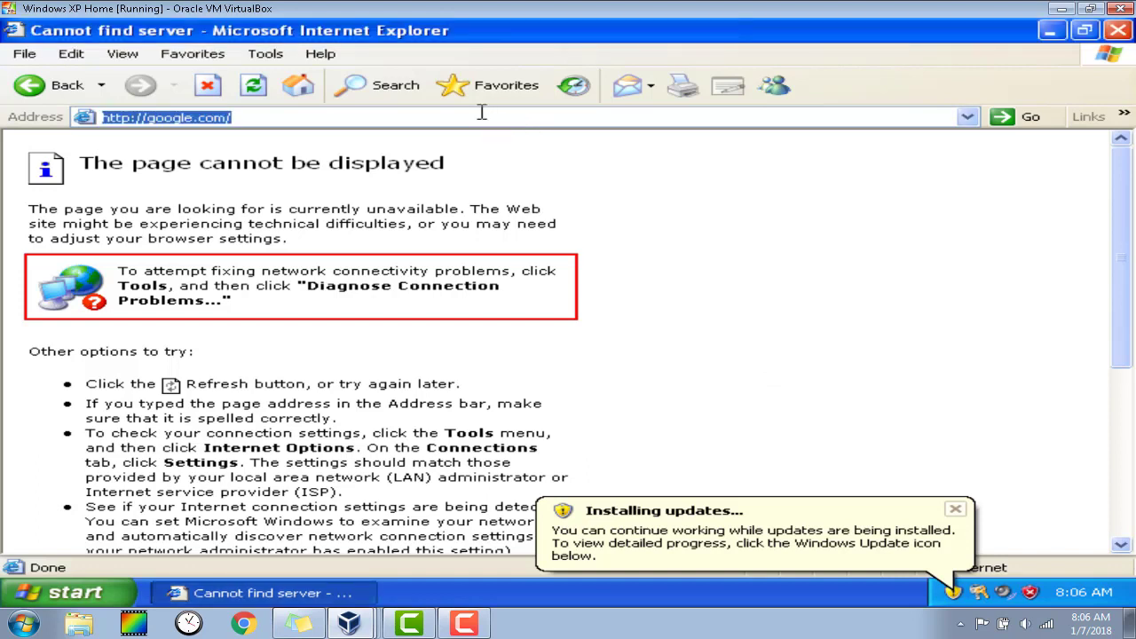
text(chrome)
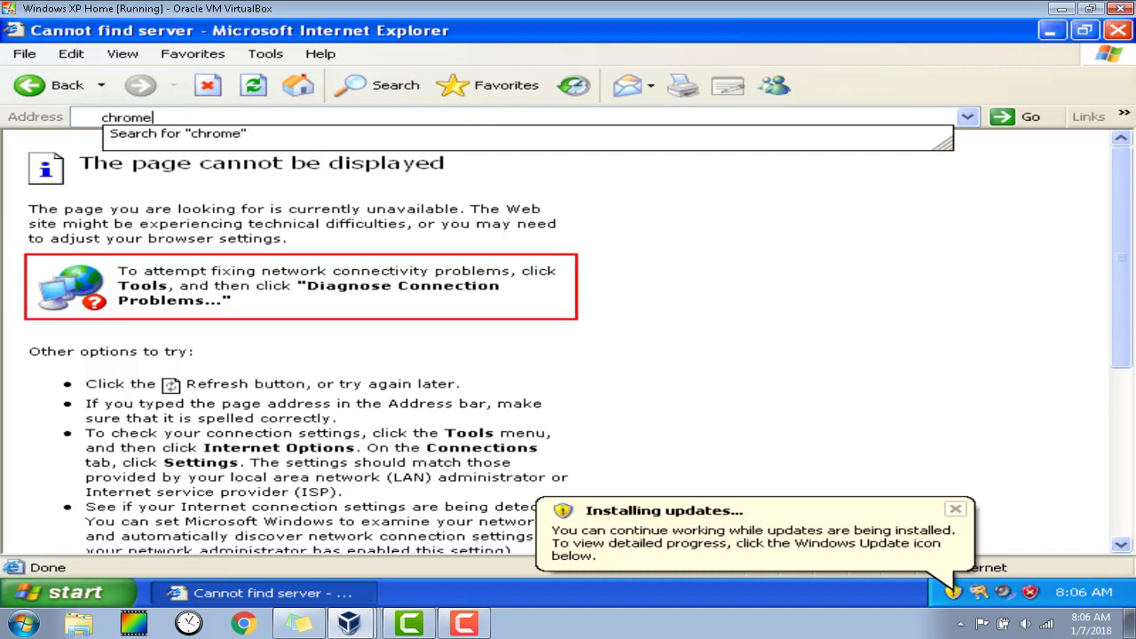
key(Return)
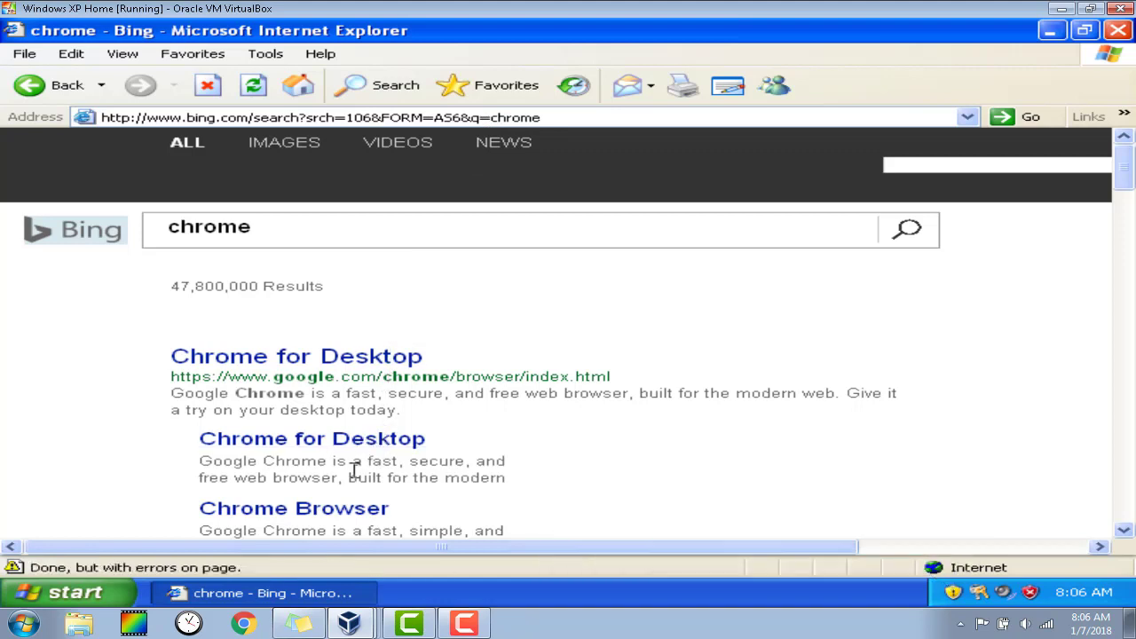
click(294, 508)
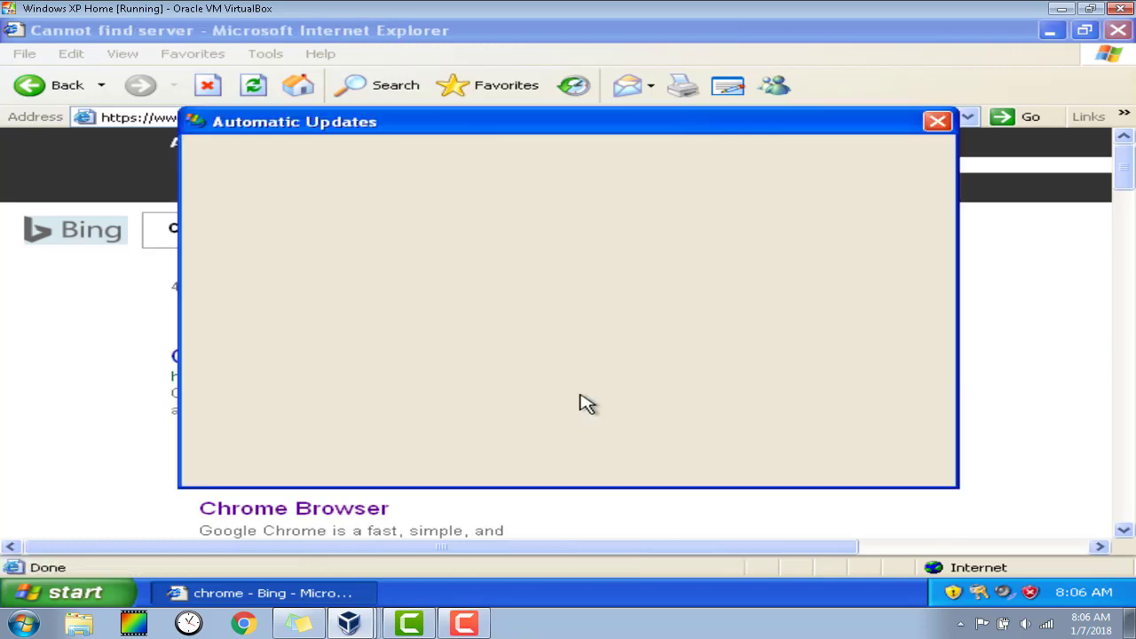
click(885, 463)
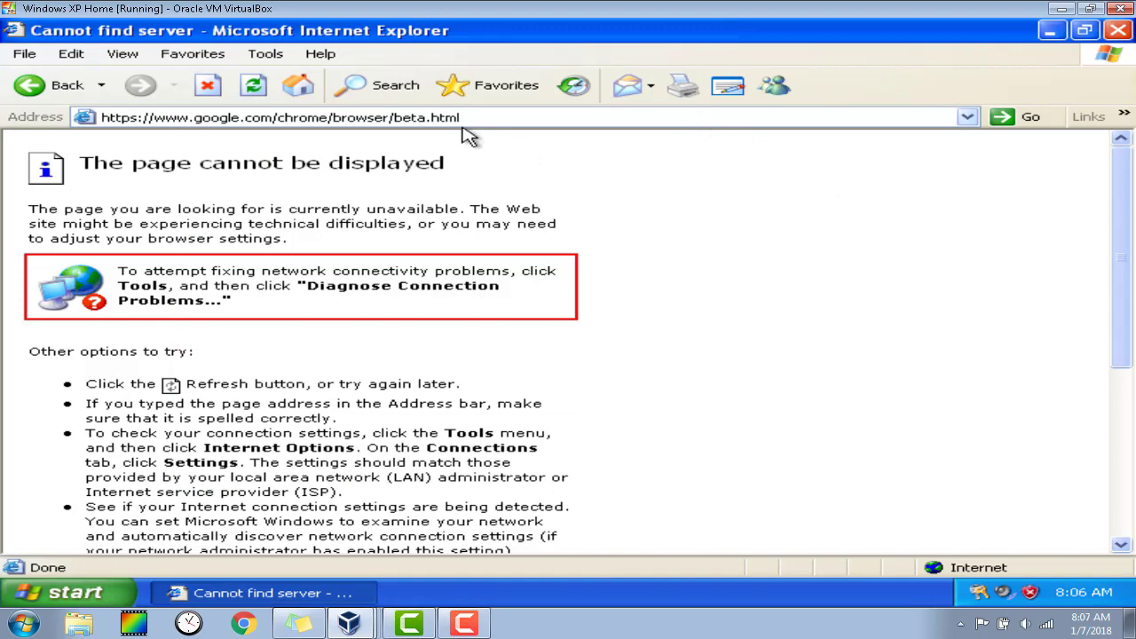
- Return to the Bing results for chrome, look through them and close Internet Explorer
click(62, 95)
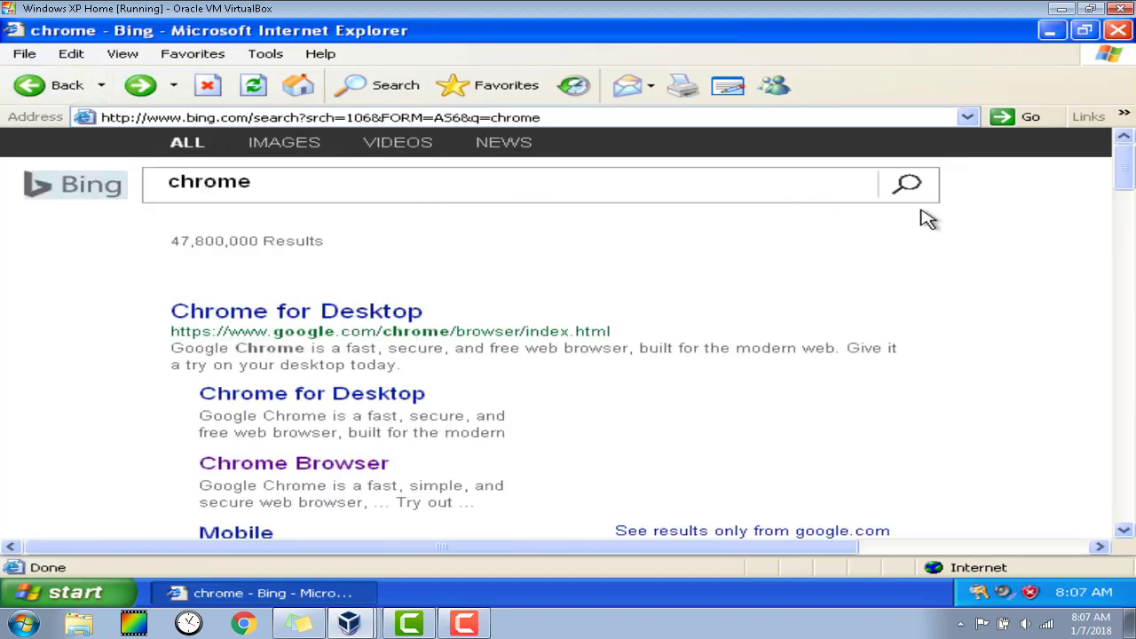
drag(1132, 168, 1132, 247)
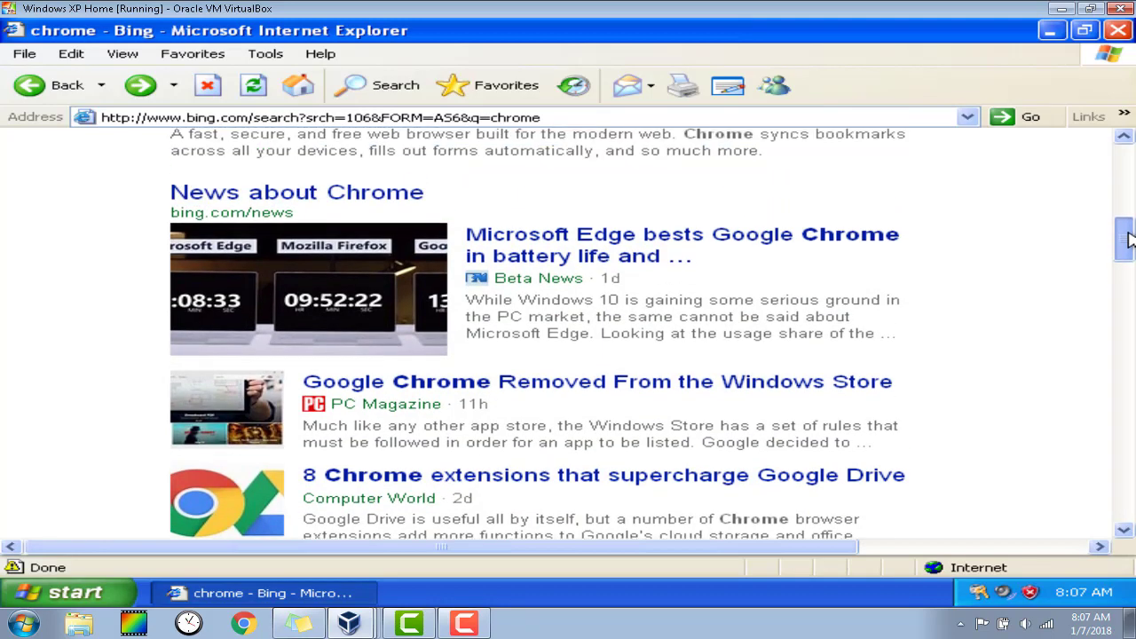
drag(1130, 244, 1122, 305)
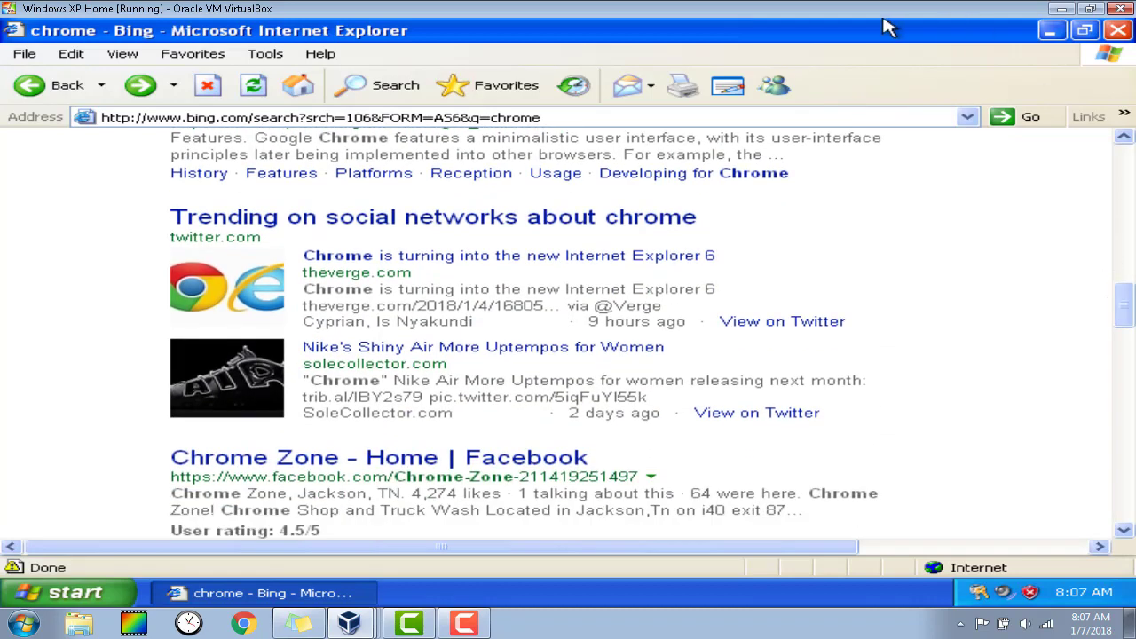
click(1117, 30)
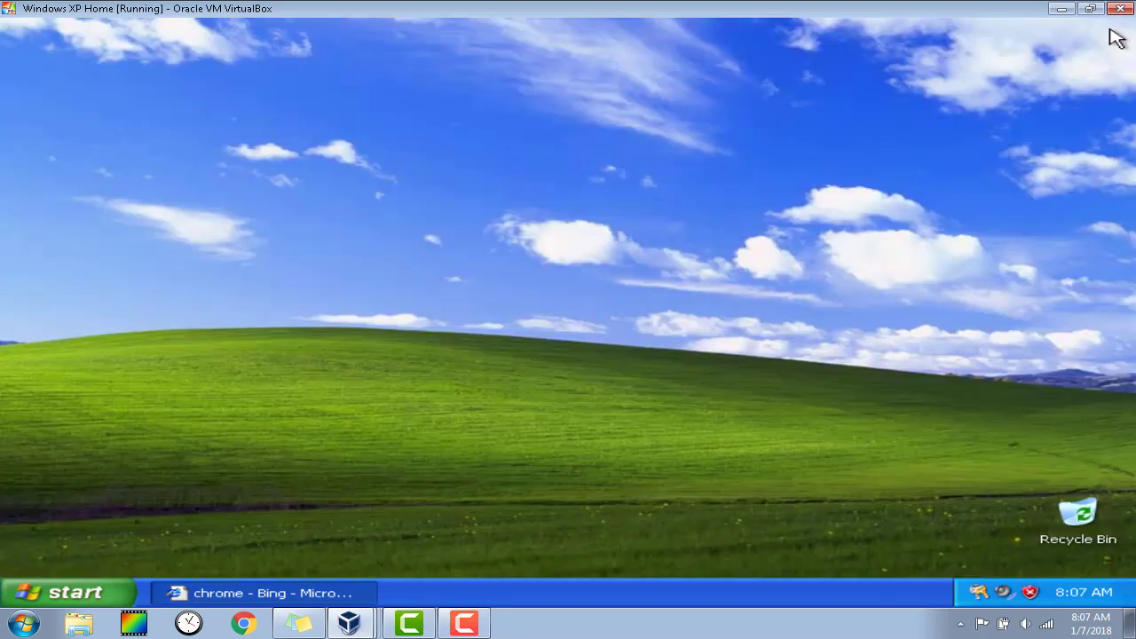
- Examine the General and Advanced system properties of My Computer, then close the System Properties window
click(21, 596)
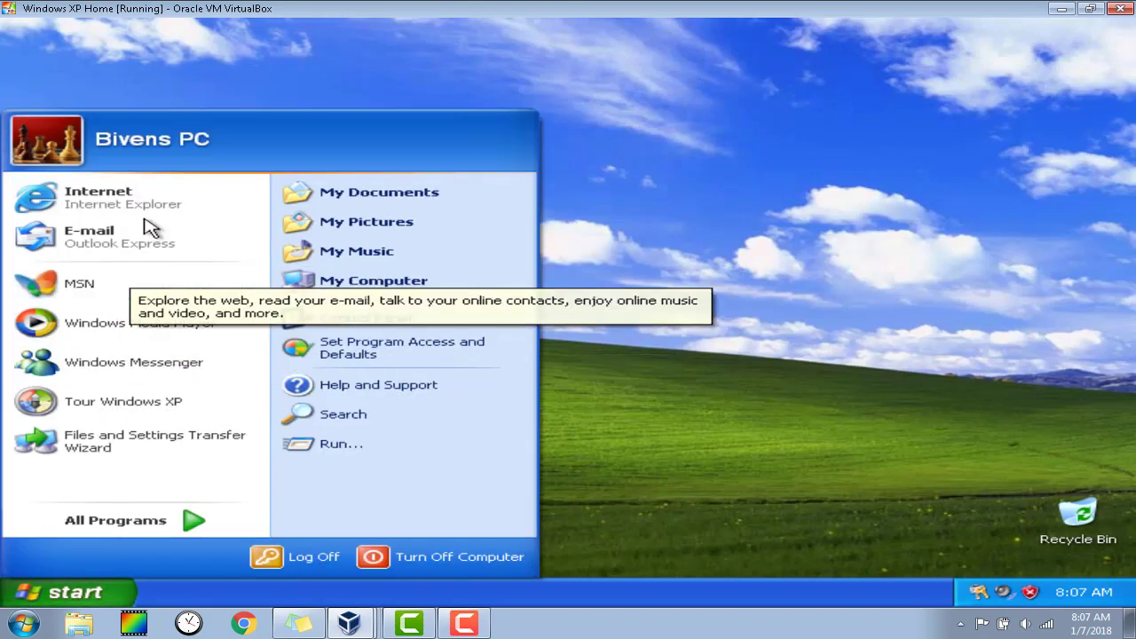
right_click(325, 285)
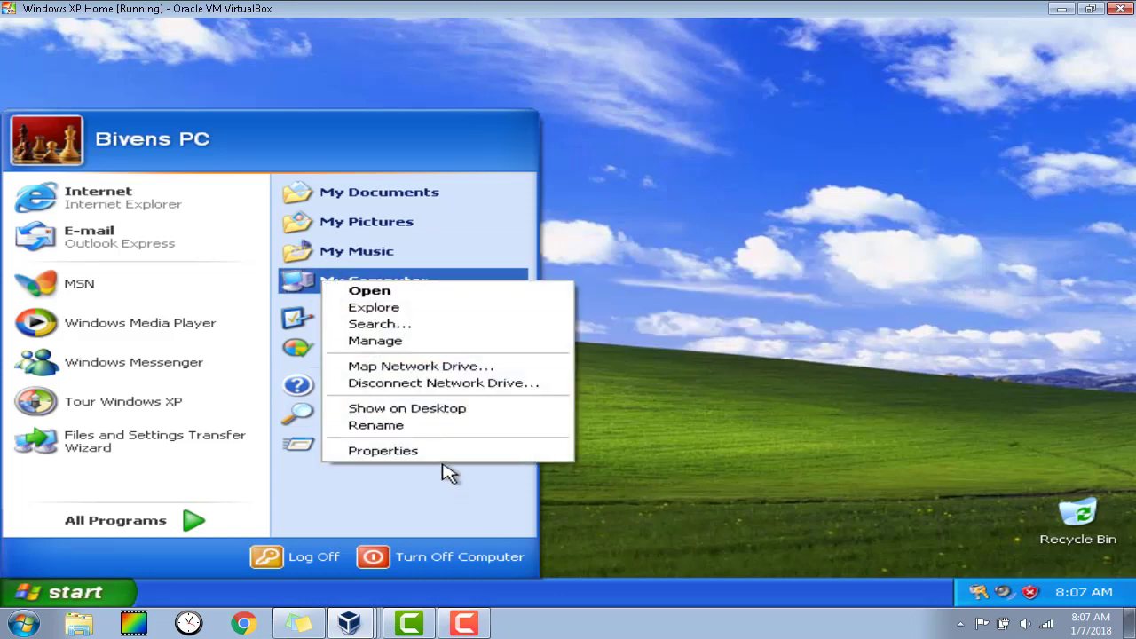
click(445, 452)
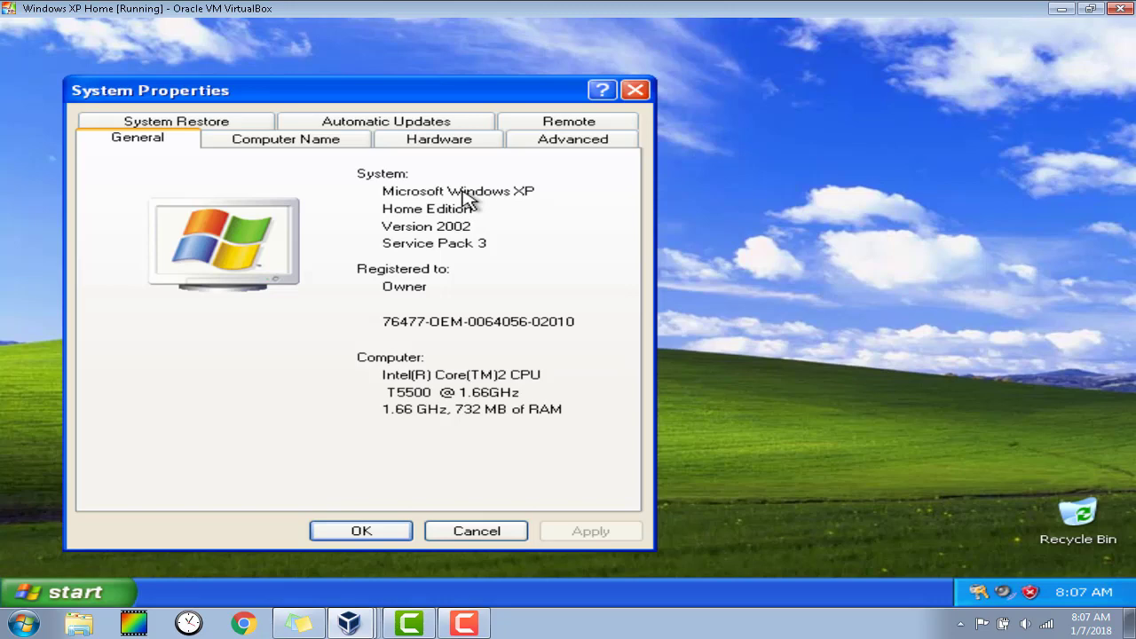
click(543, 150)
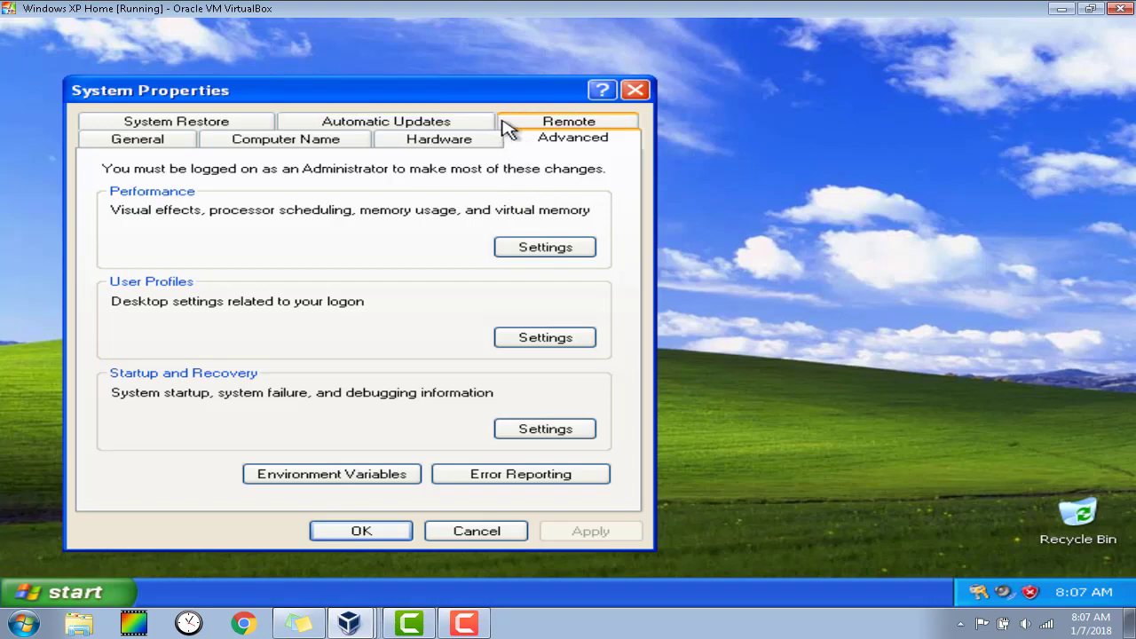
click(641, 92)
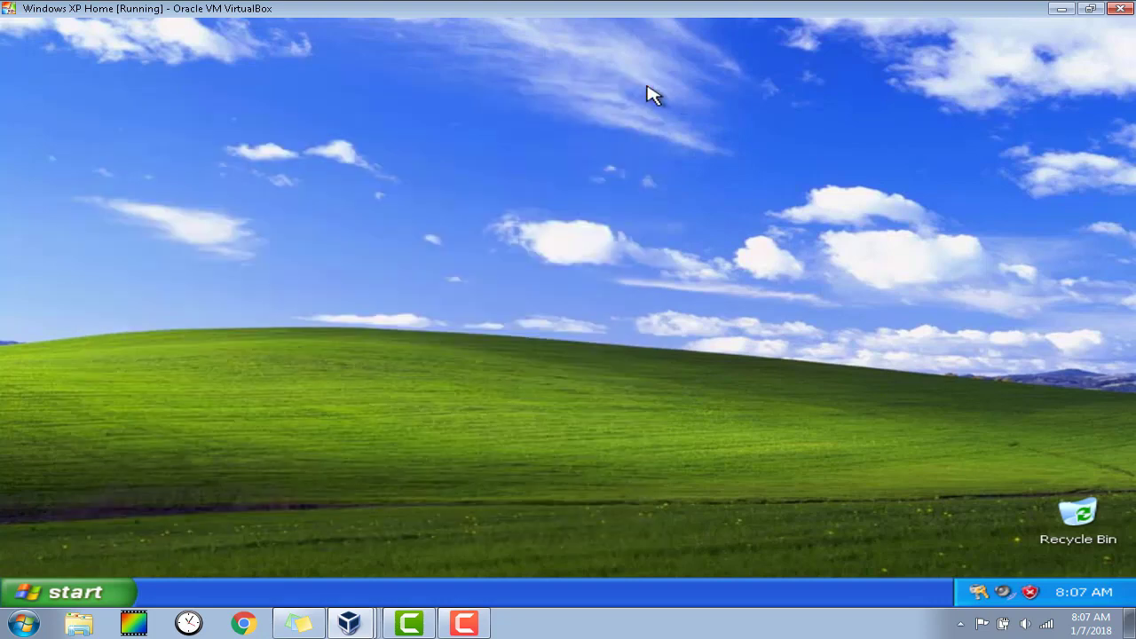
- Open the desktop's screen saver settings and preview the 3D FlowerBox and 3D Flying Objects screen savers
right_click(651, 89)
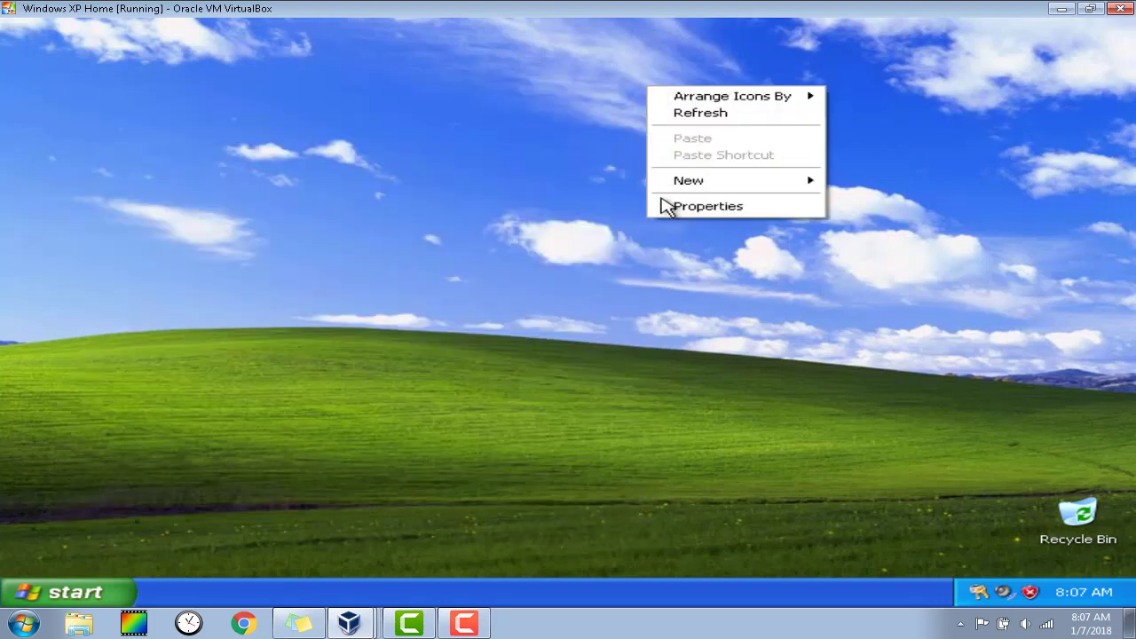
click(701, 206)
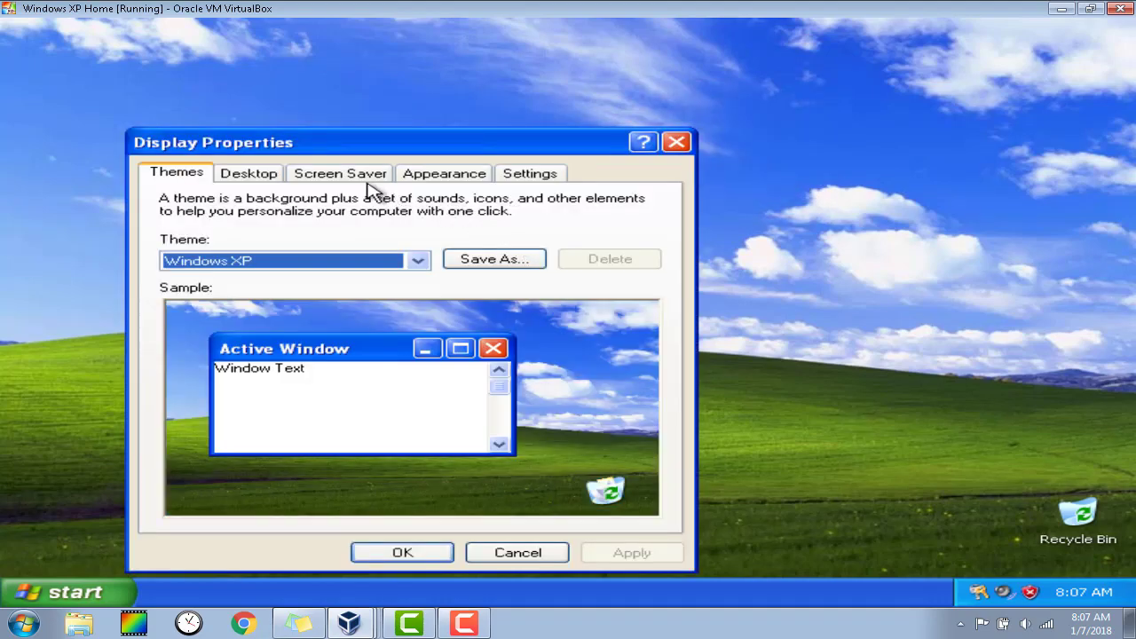
click(361, 175)
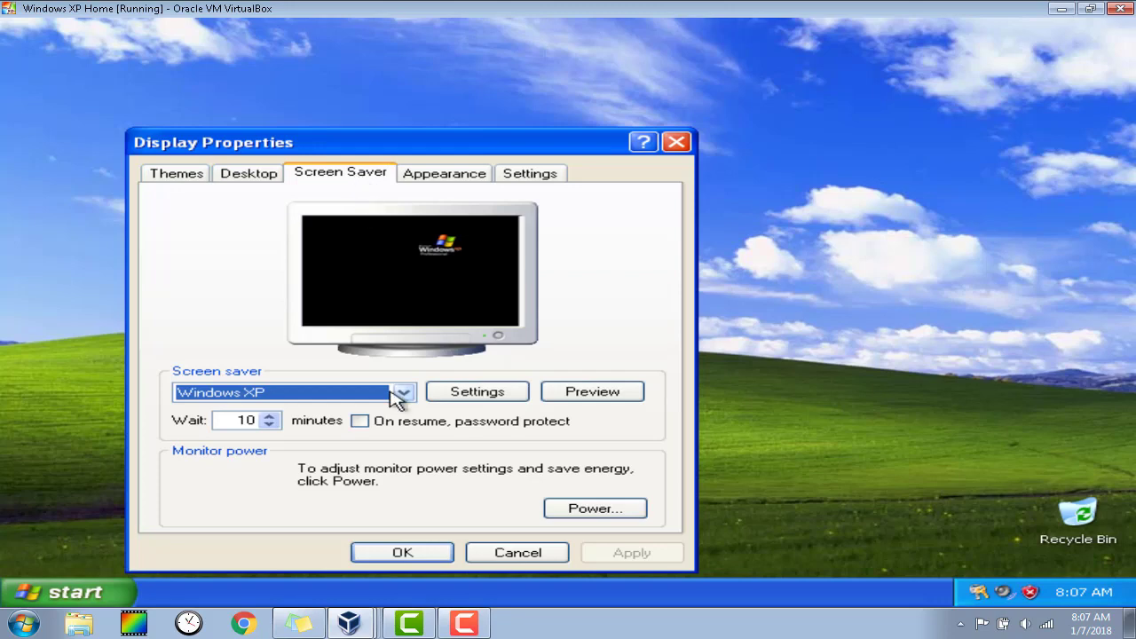
click(403, 395)
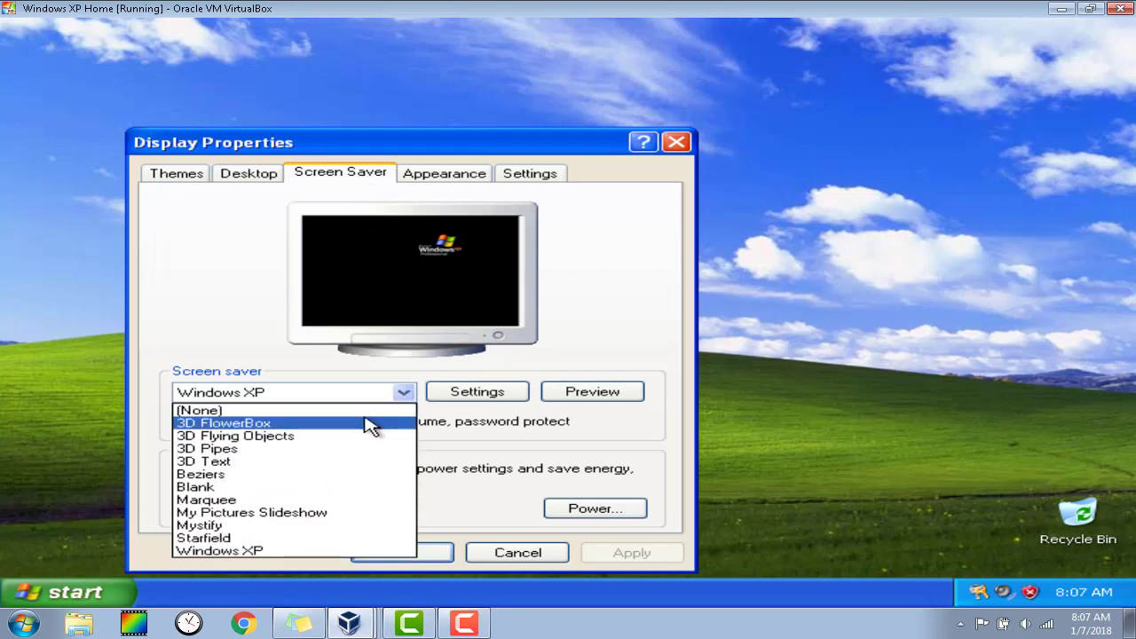
click(366, 420)
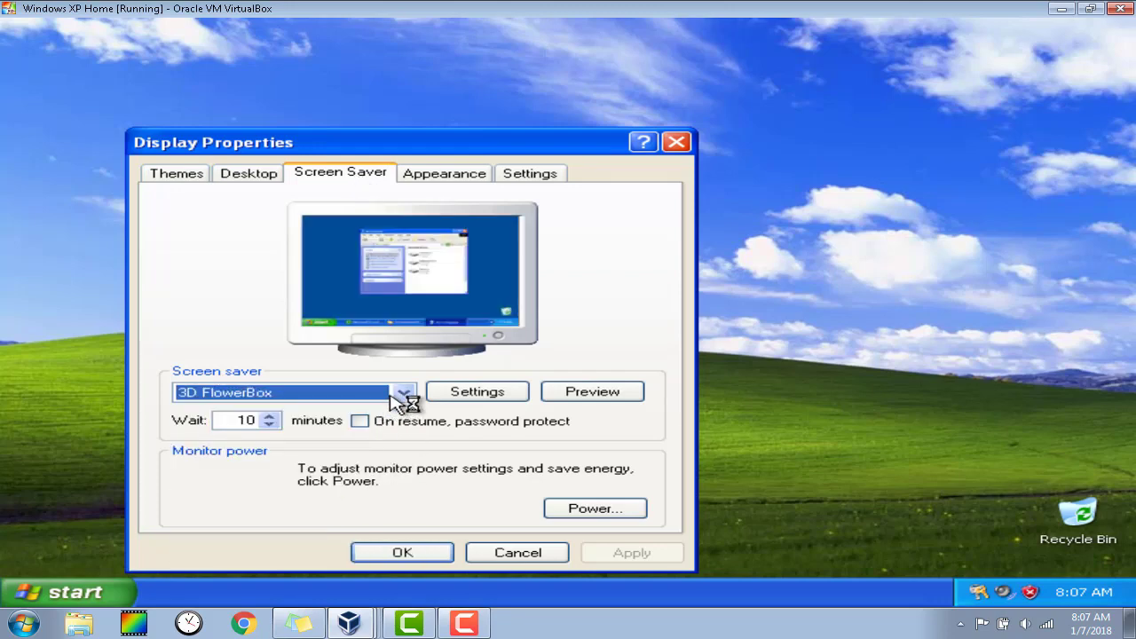
click(395, 395)
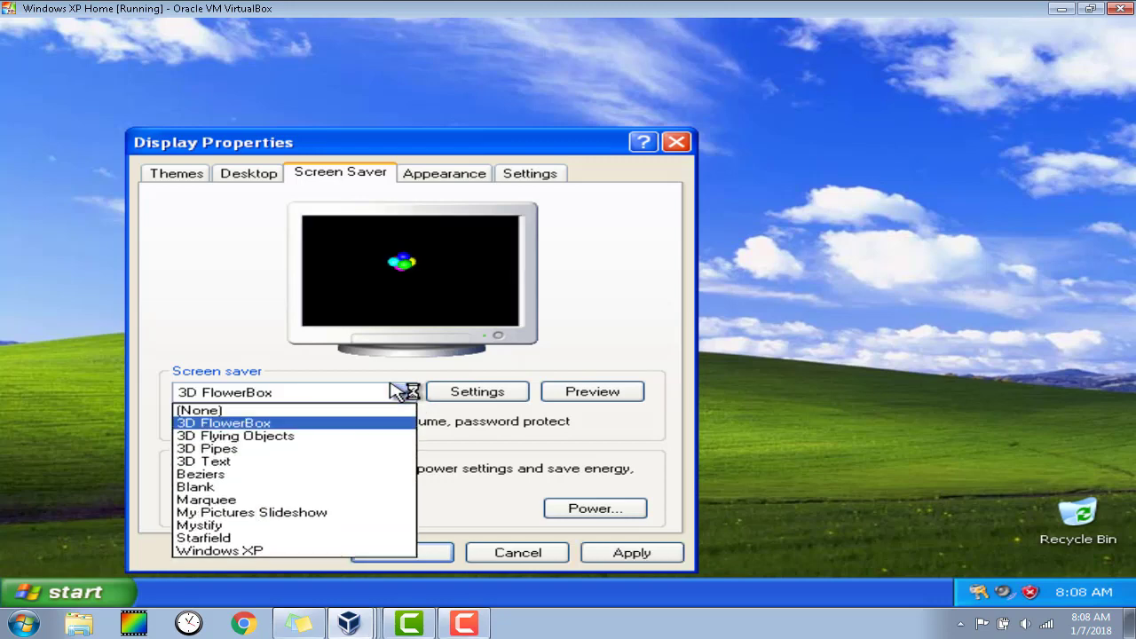
click(339, 437)
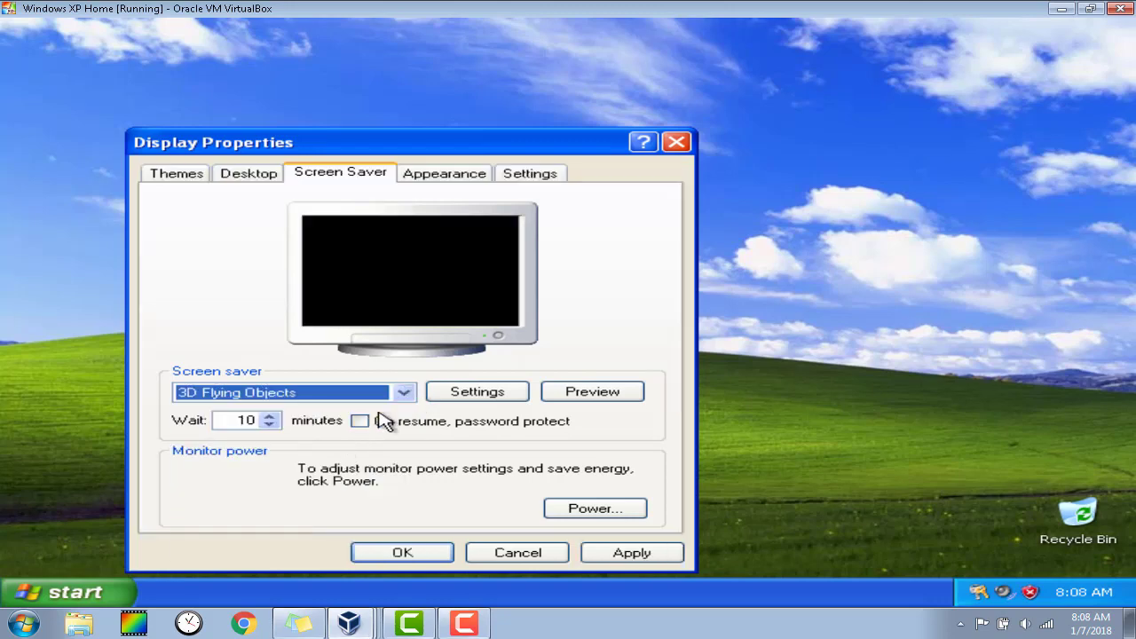
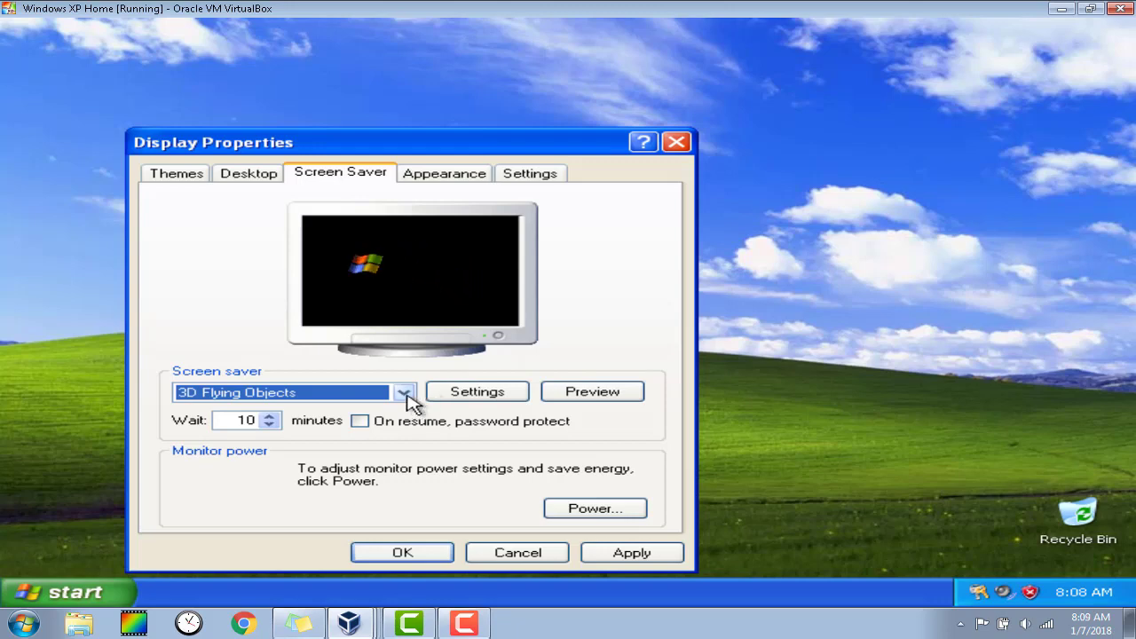
- Preview the 3D Pipes, 3D Text and Beziers screen savers
click(405, 394)
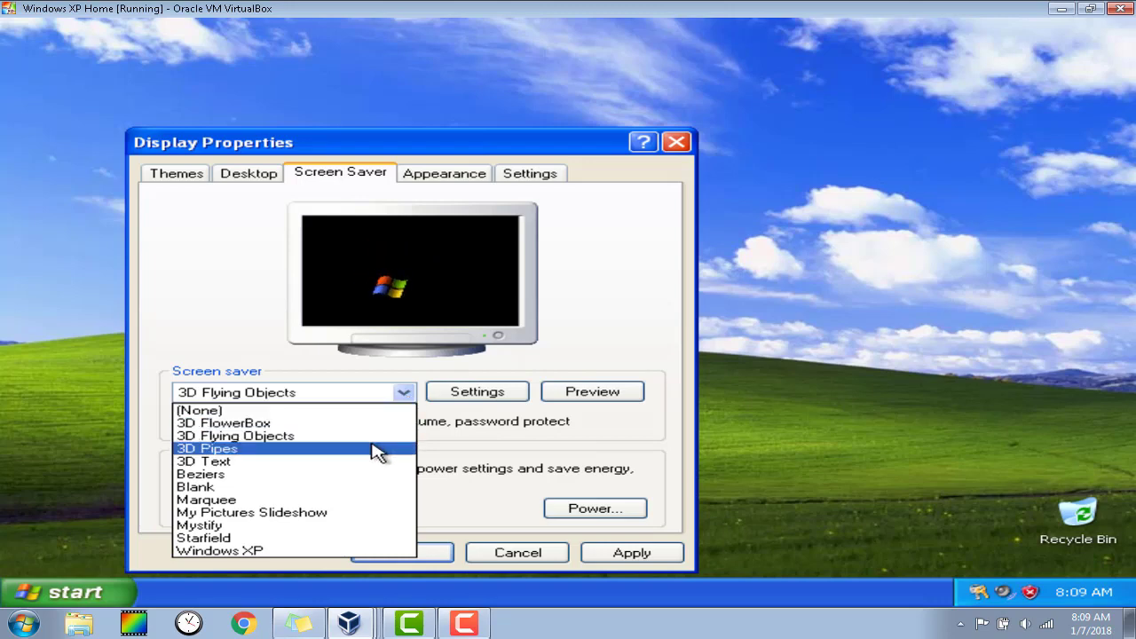
click(376, 450)
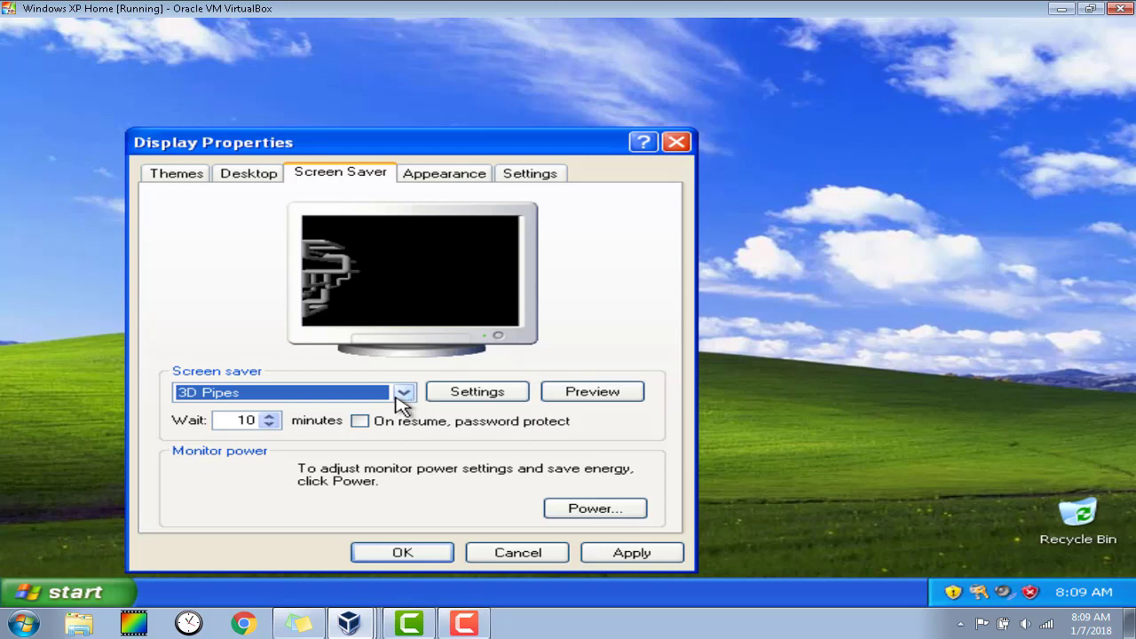
click(399, 396)
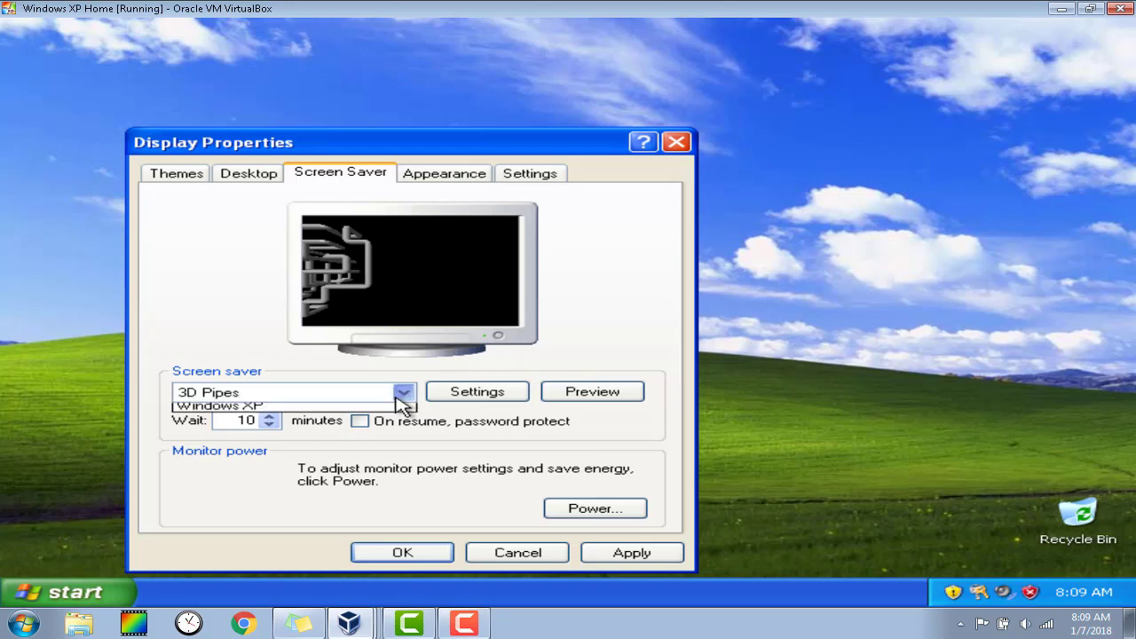
click(354, 461)
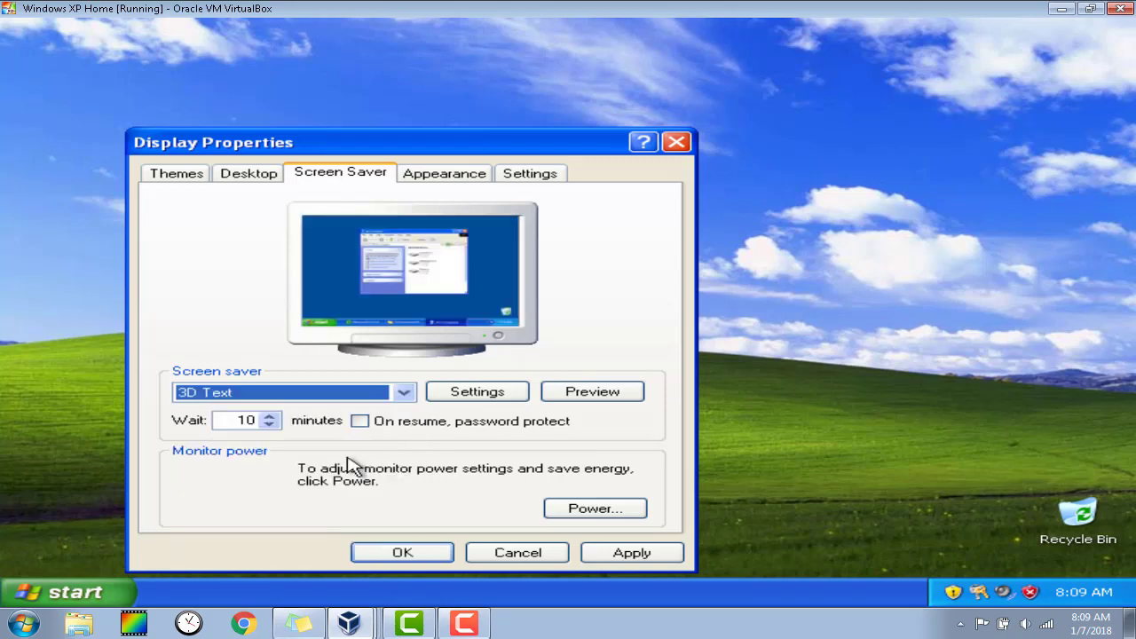
click(403, 396)
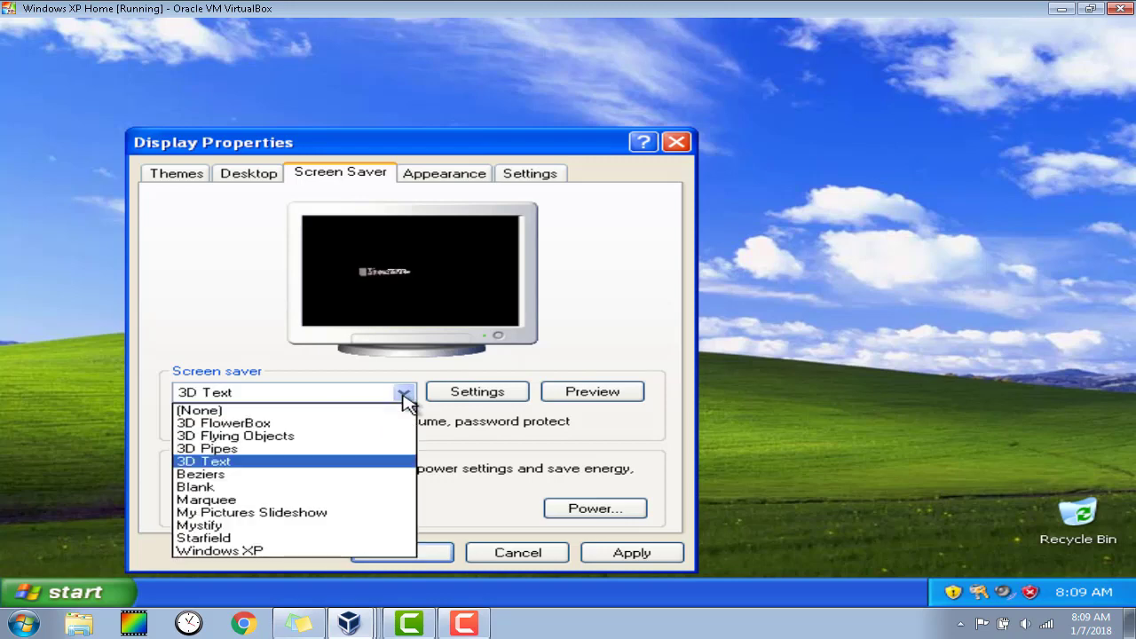
click(355, 474)
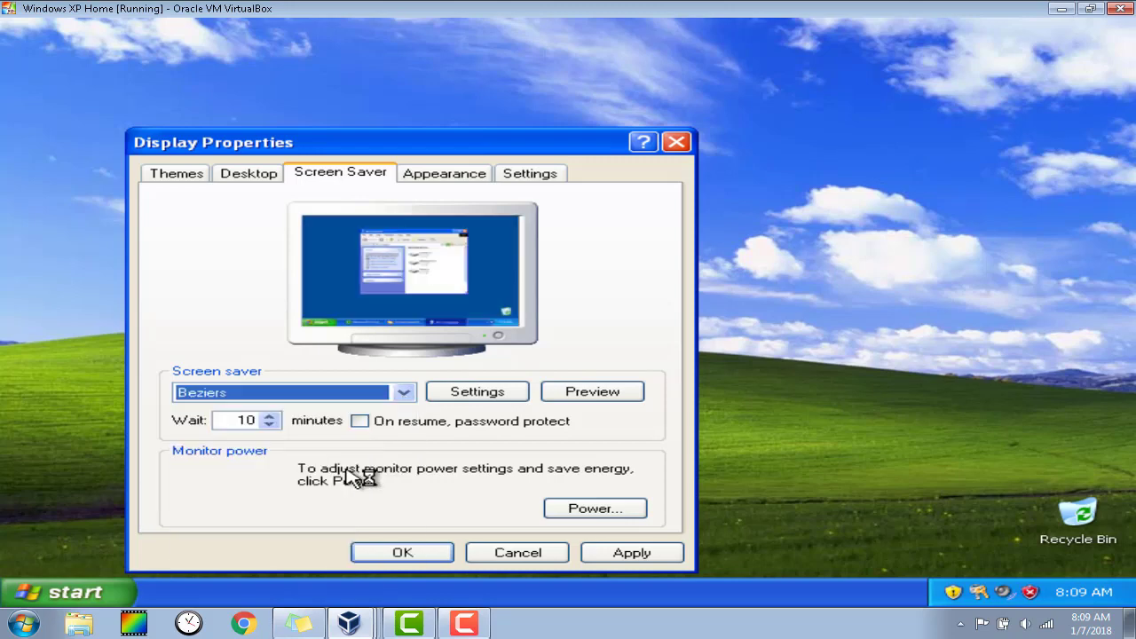
- Preview the Marquee, Mystify, Starfield and Windows XP screen savers
click(404, 395)
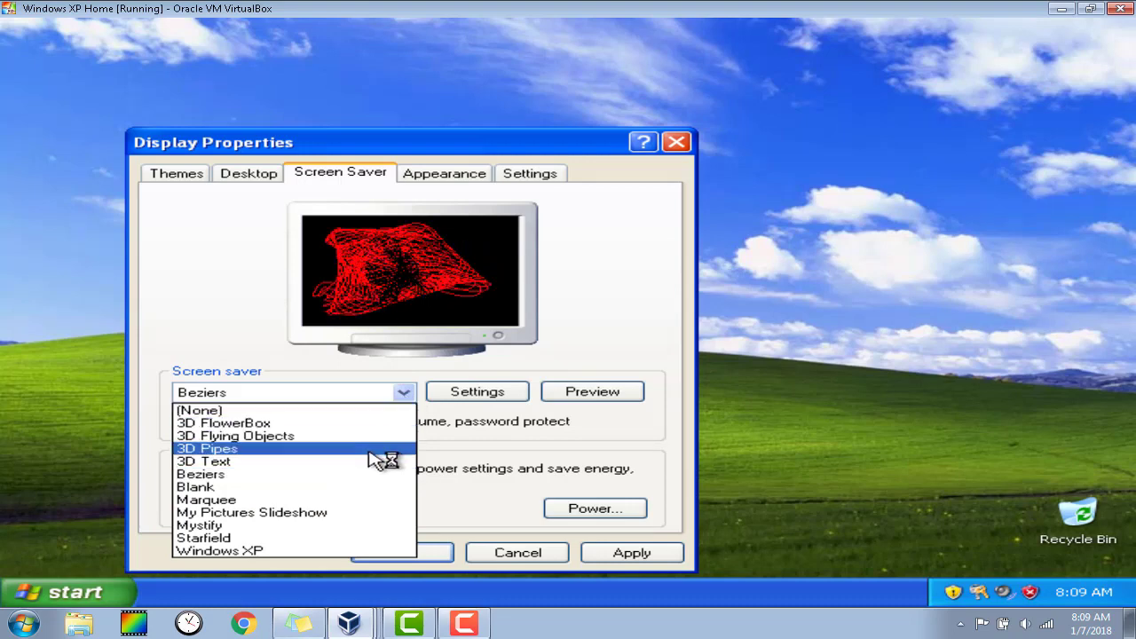
click(328, 502)
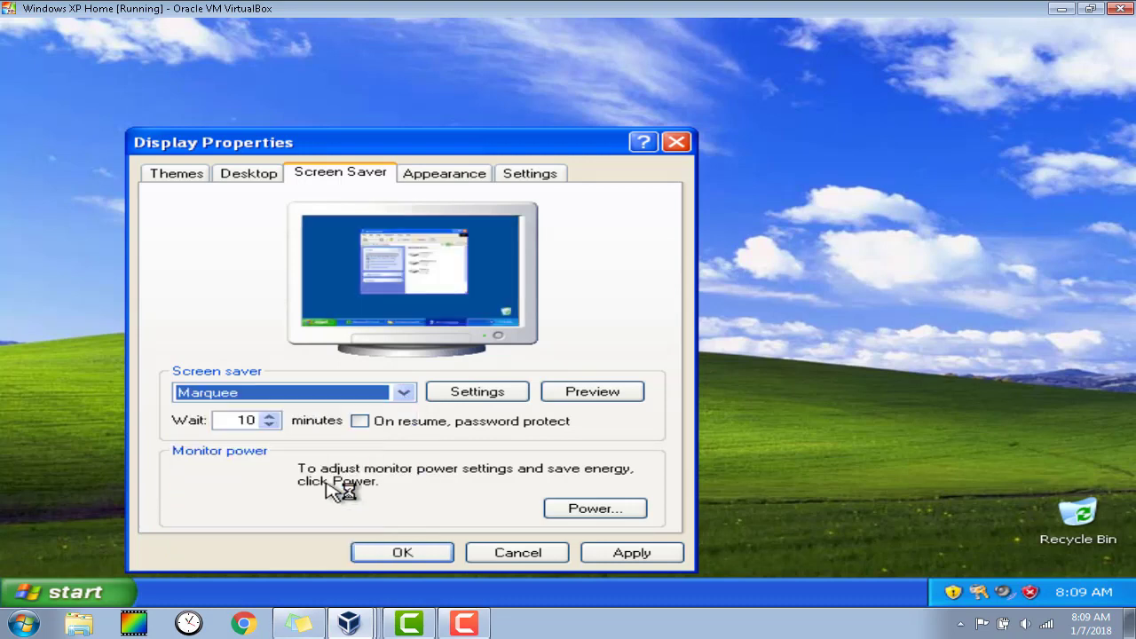
click(404, 394)
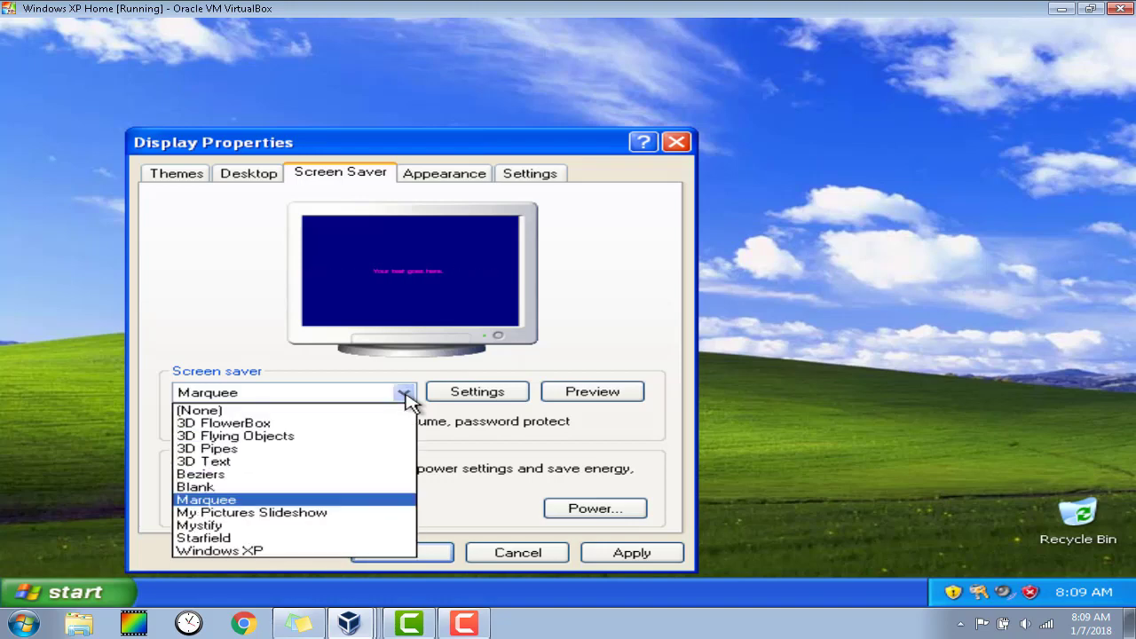
click(326, 526)
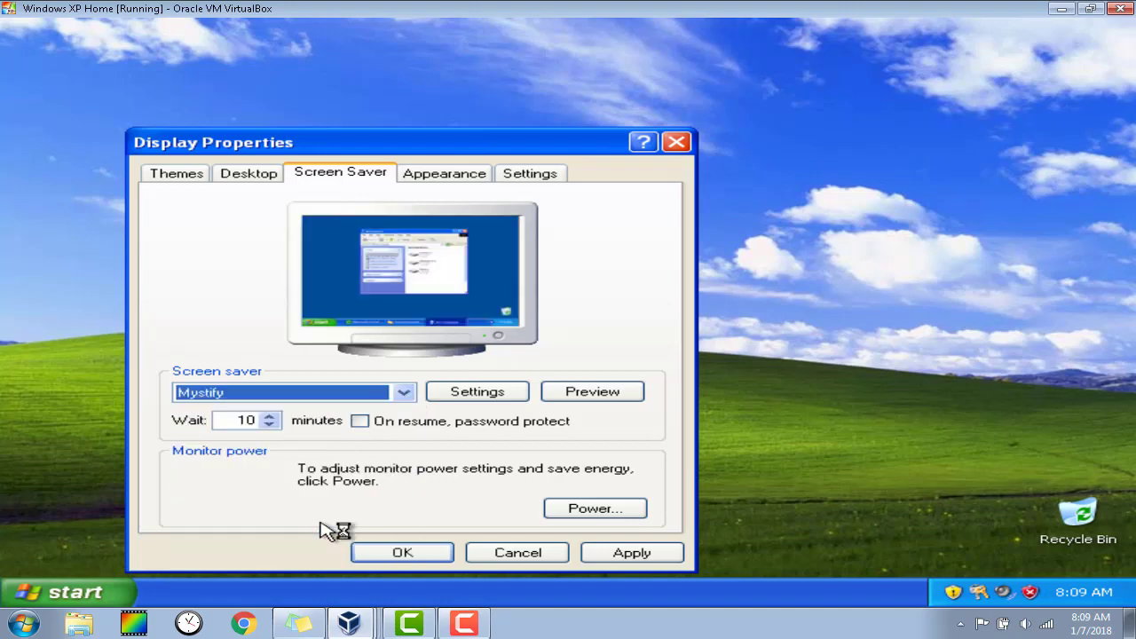
click(404, 394)
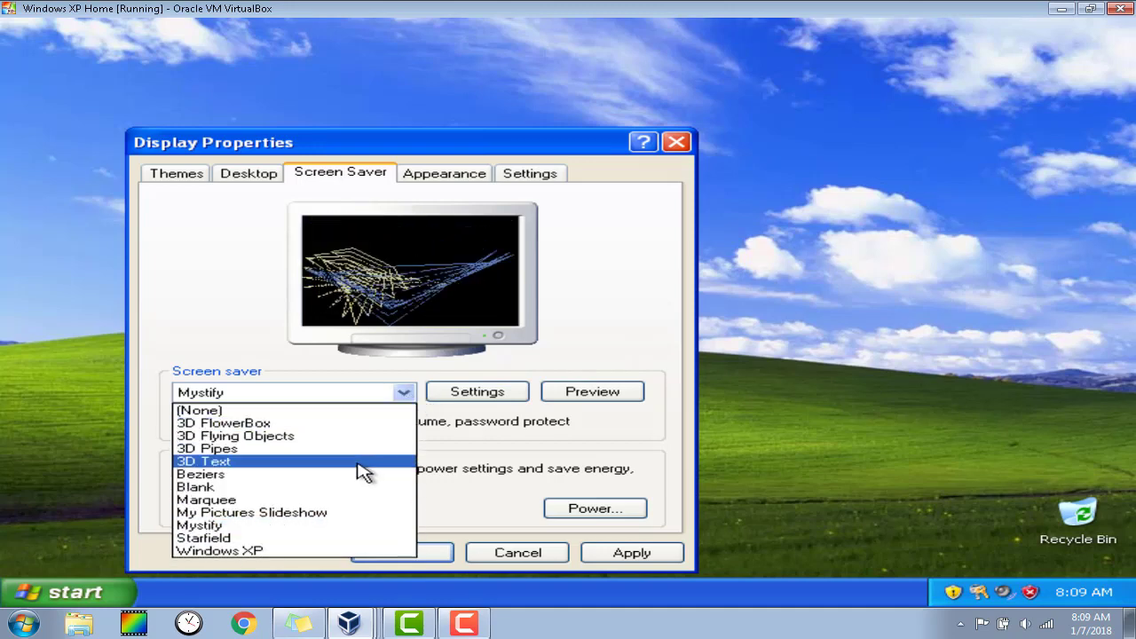
click(308, 539)
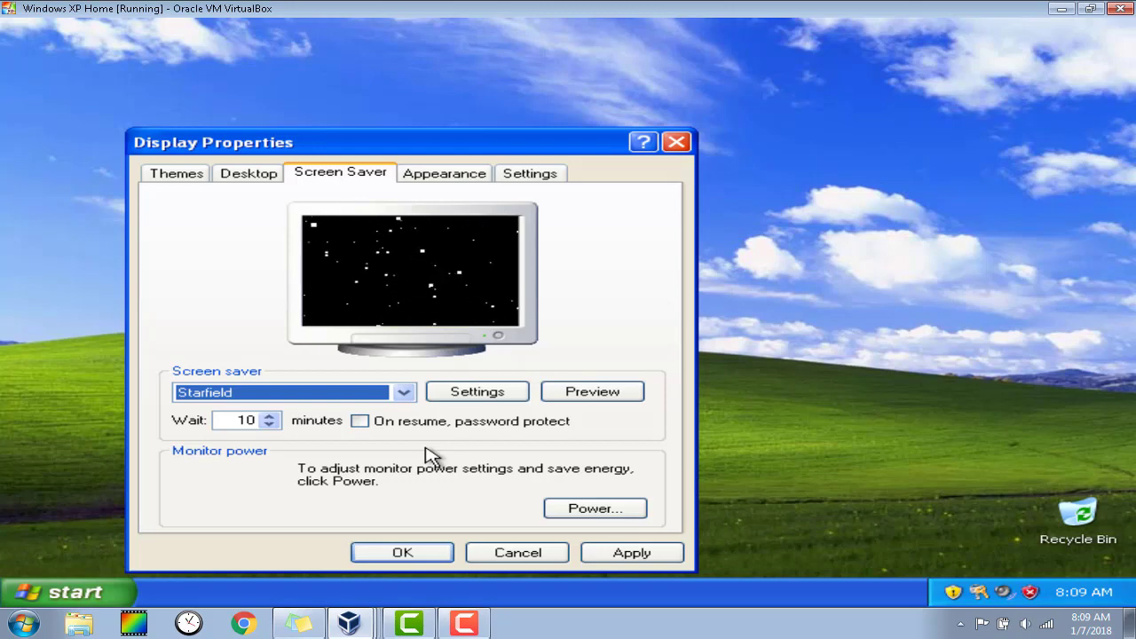
click(402, 393)
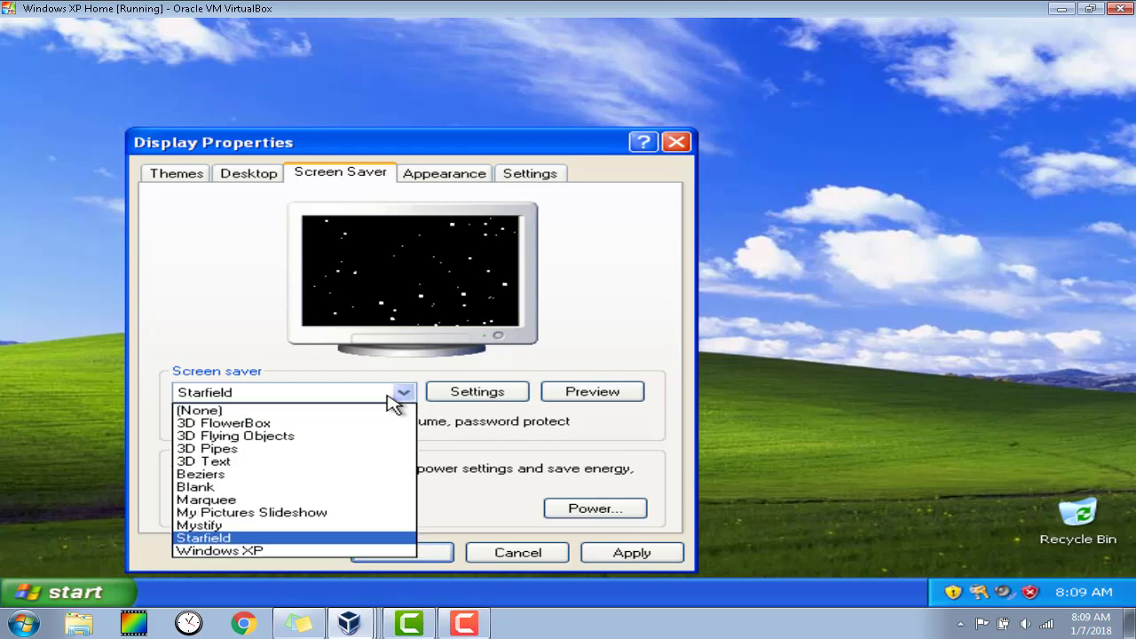
click(307, 551)
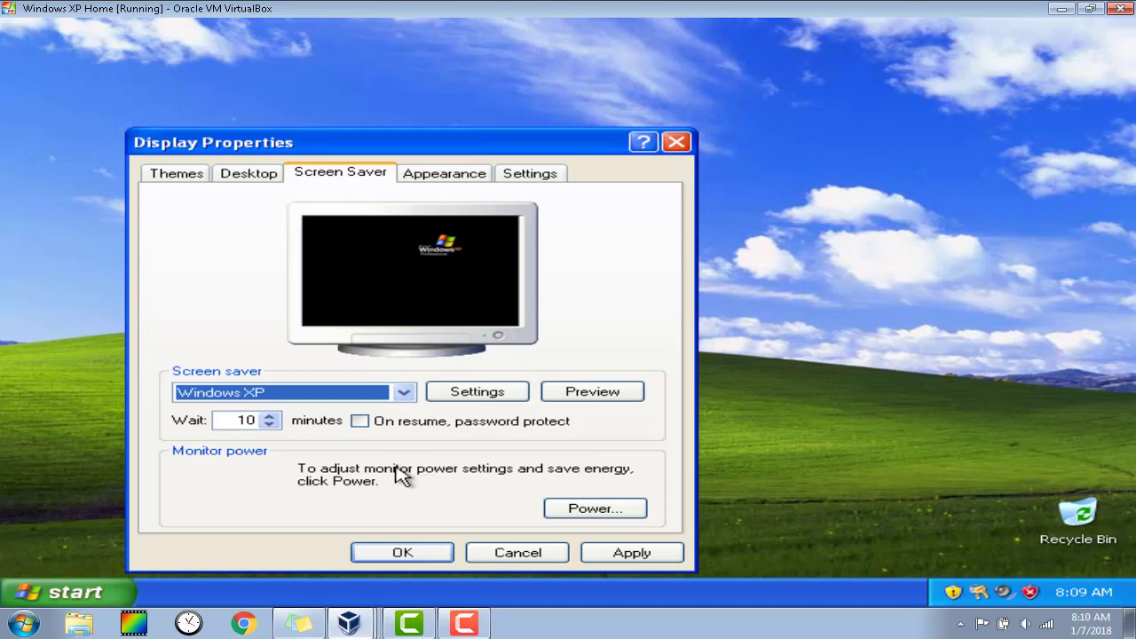
- Look through the list of available desktop themes without choosing another one
click(188, 168)
click(324, 260)
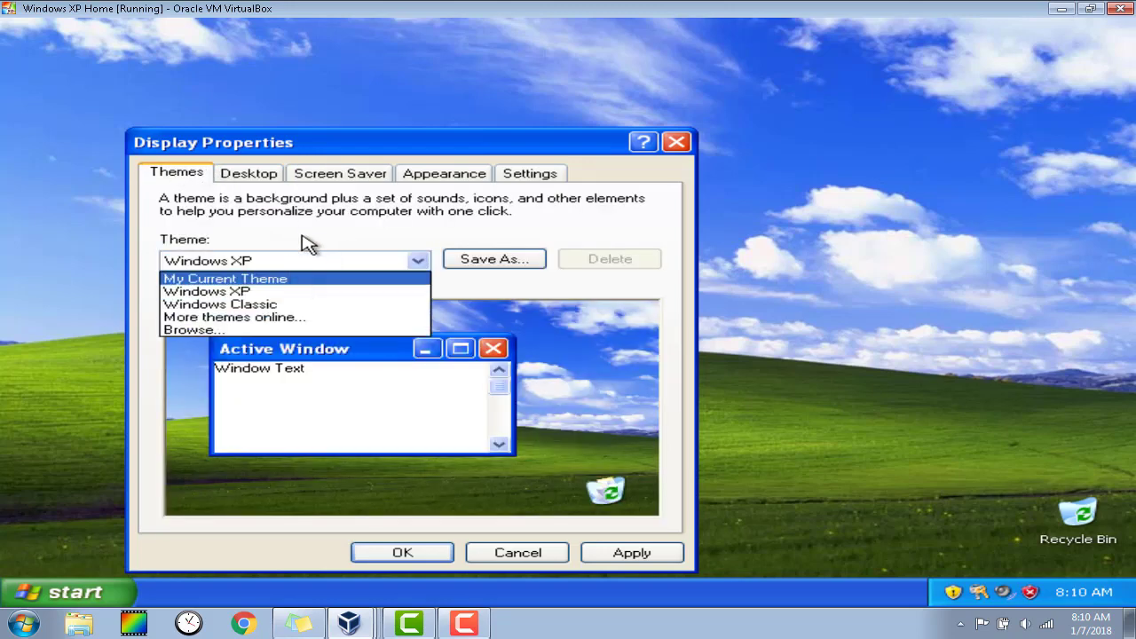
click(305, 241)
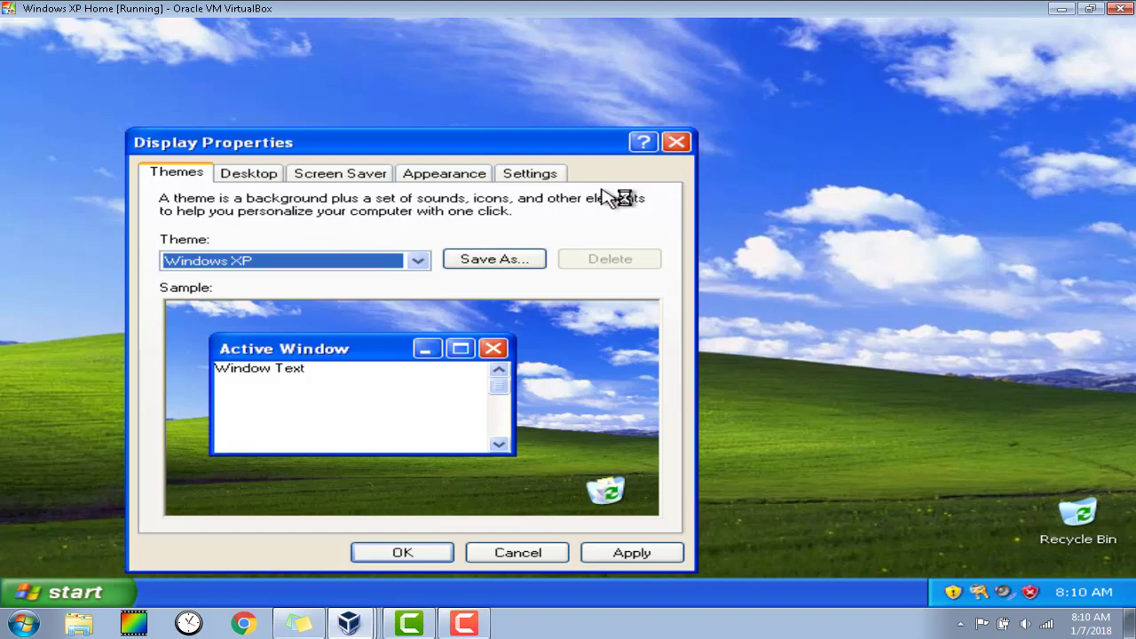
- Examine the resolution settings and the advanced monitor refresh rate options, then close the monitor and Display Properties windows
click(557, 176)
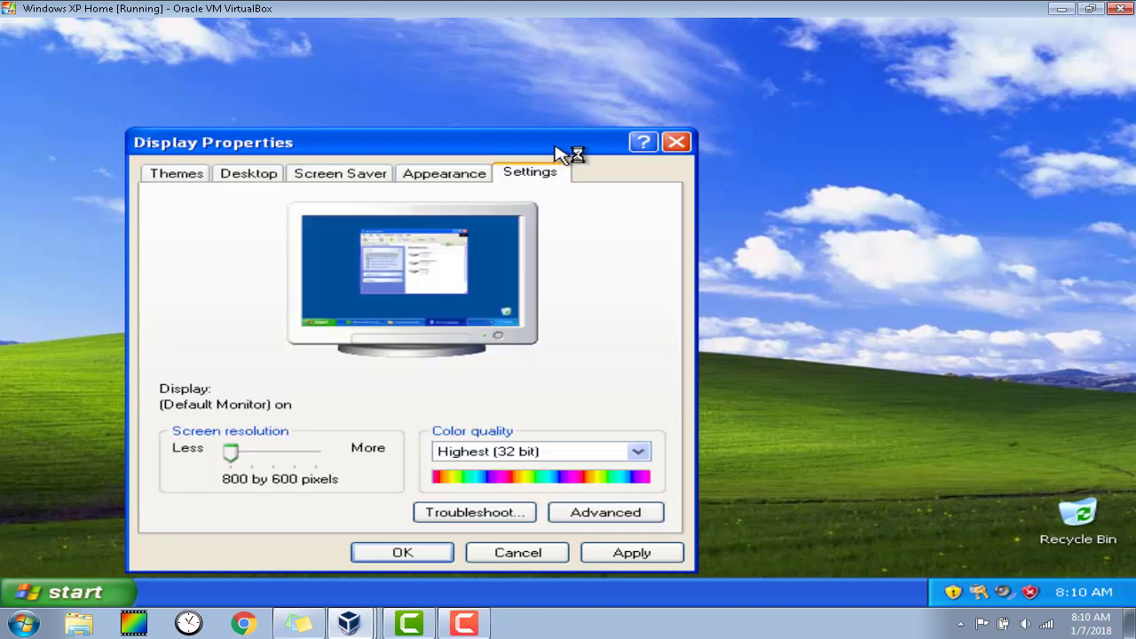
drag(556, 148, 609, 83)
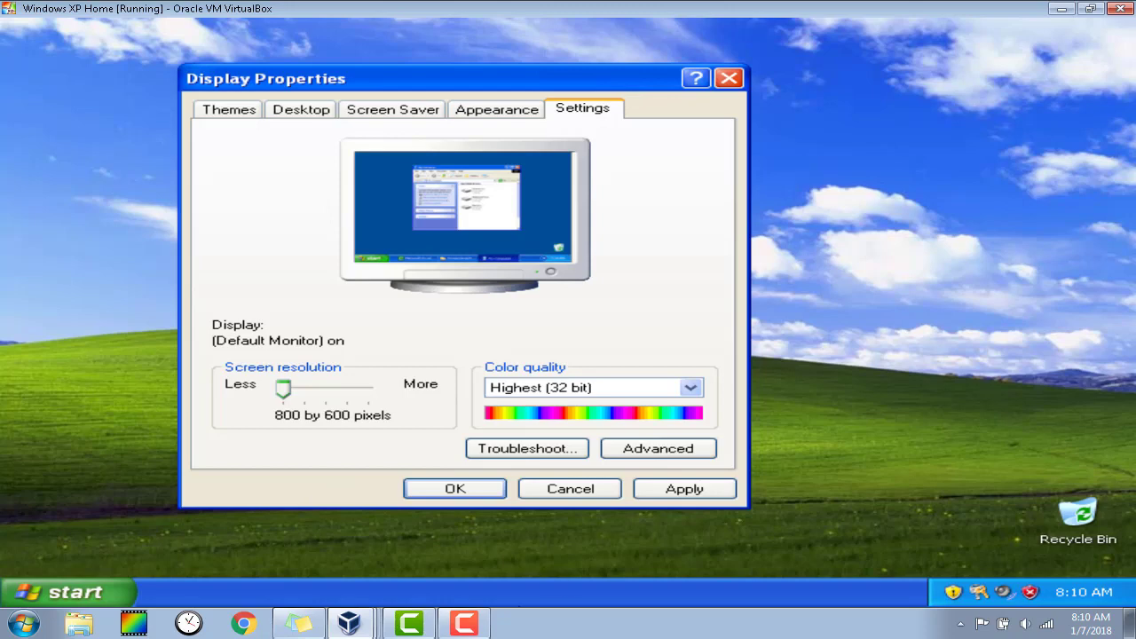
click(646, 441)
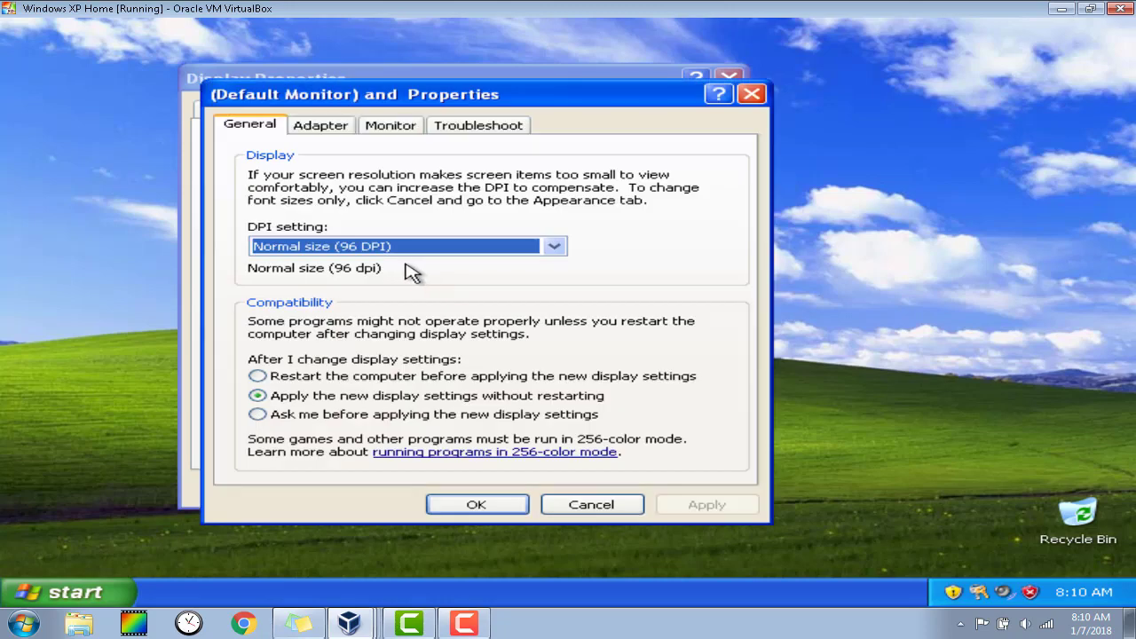
click(384, 126)
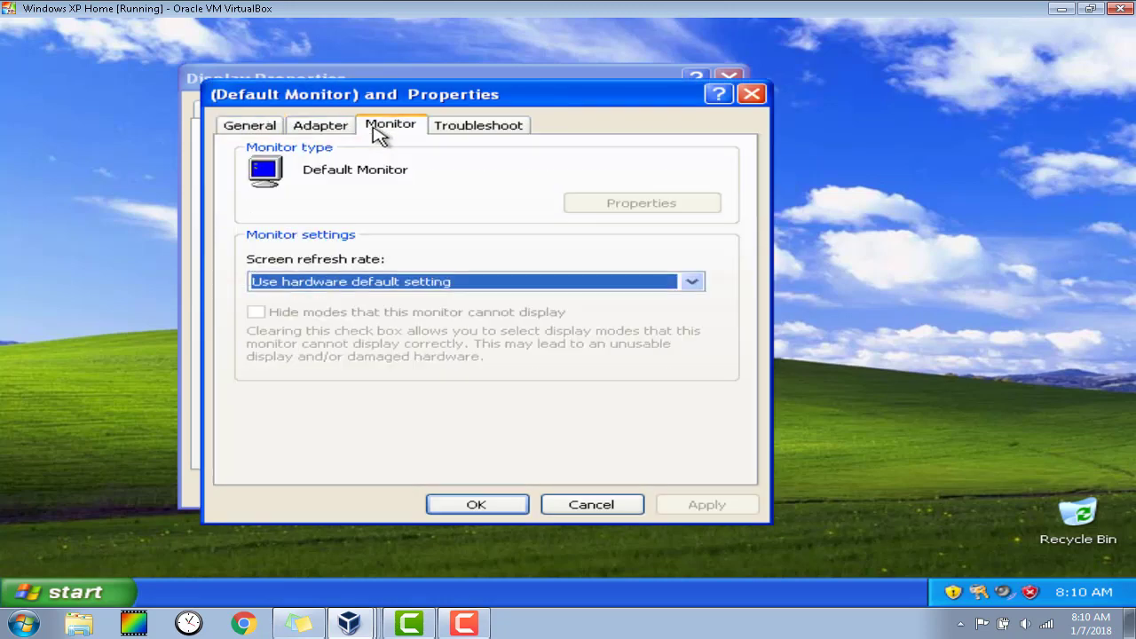
click(364, 282)
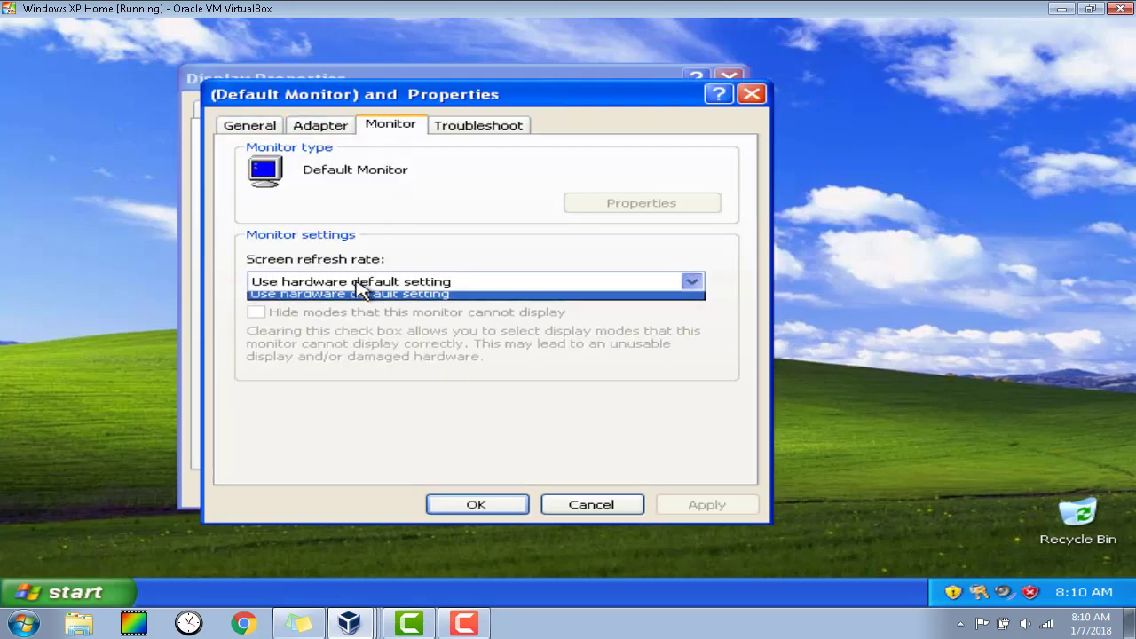
click(371, 249)
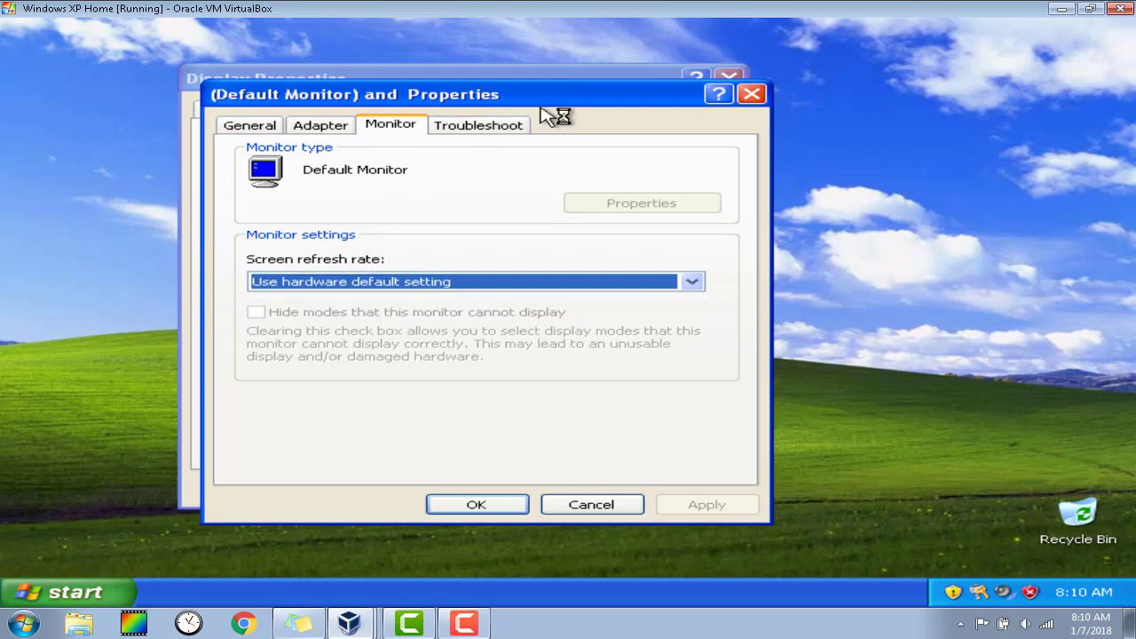
click(751, 94)
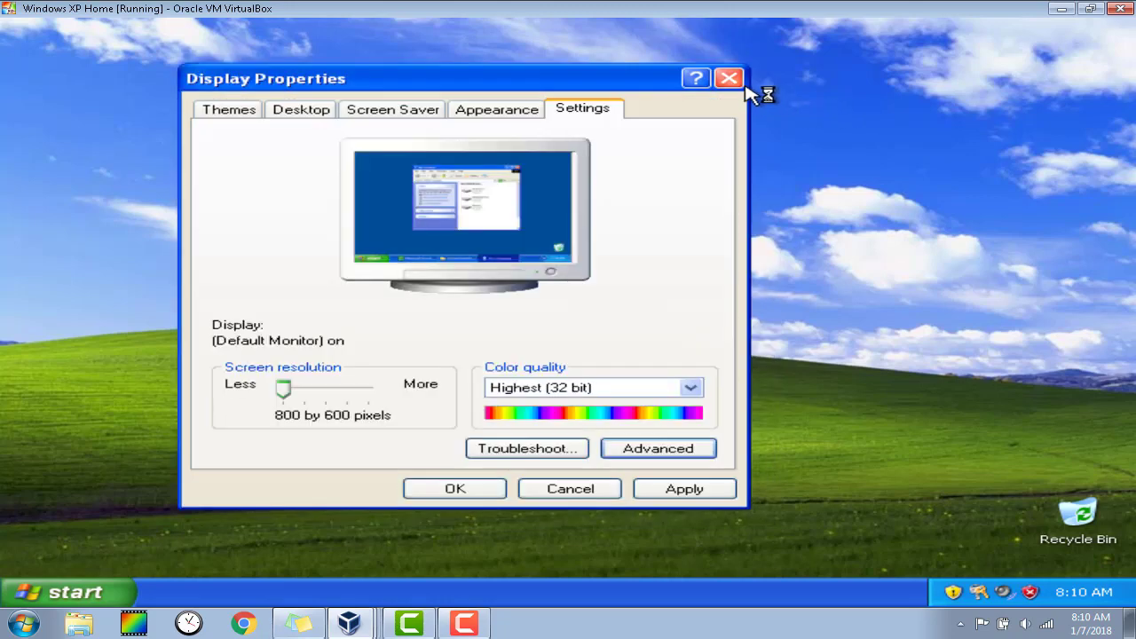
click(737, 81)
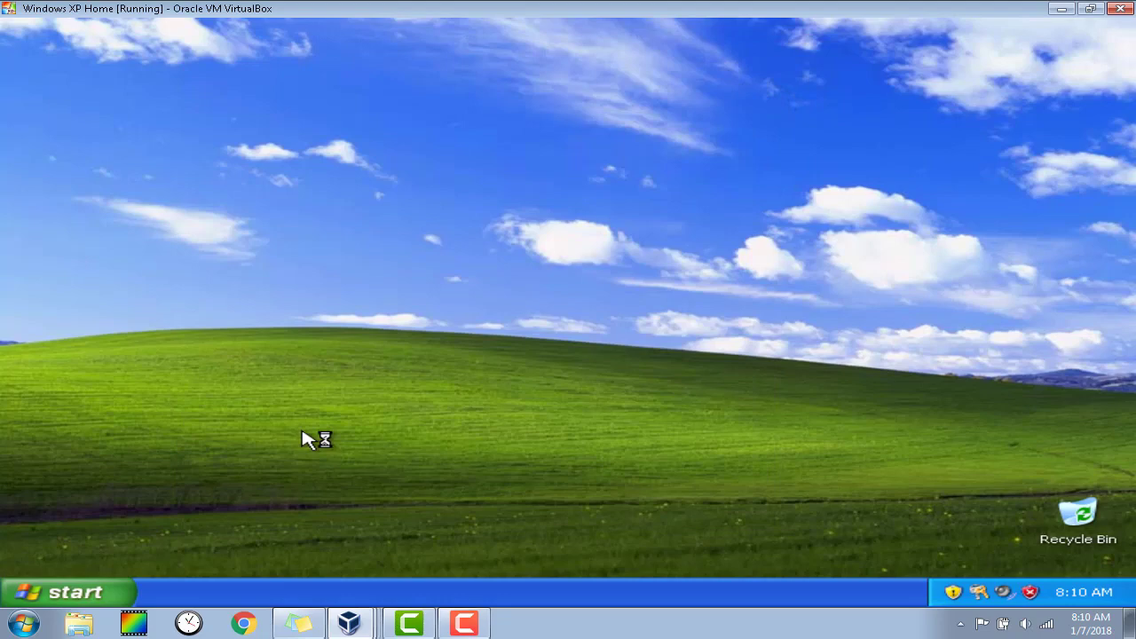
- Check the progress of the automatic update download and open the Windows XP Start menu
mouse_move(965, 595)
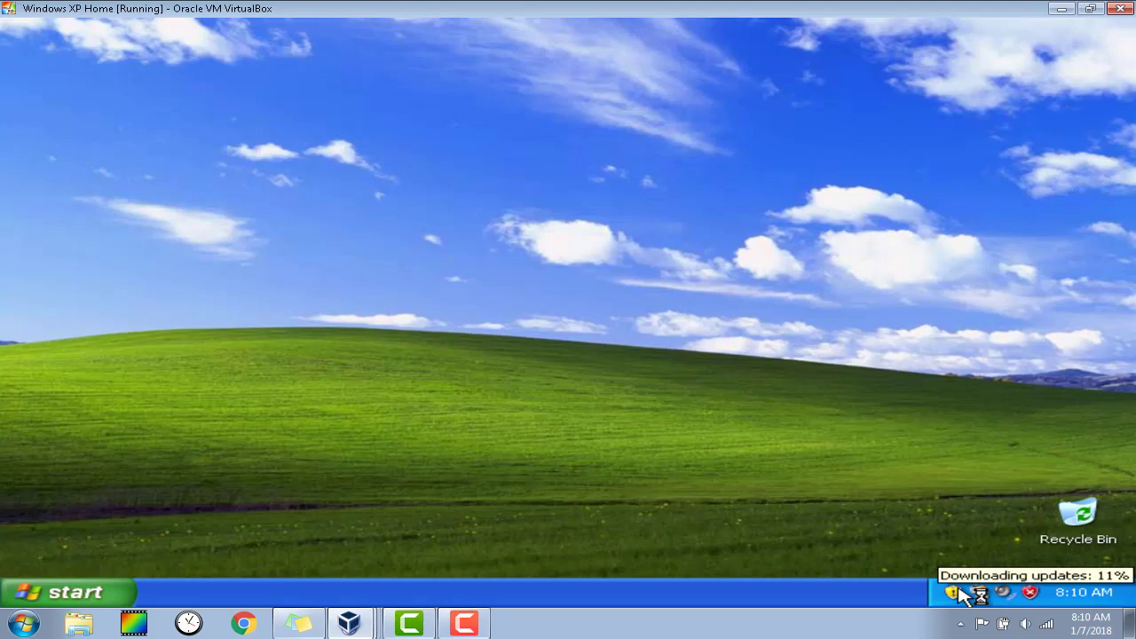
click(114, 602)
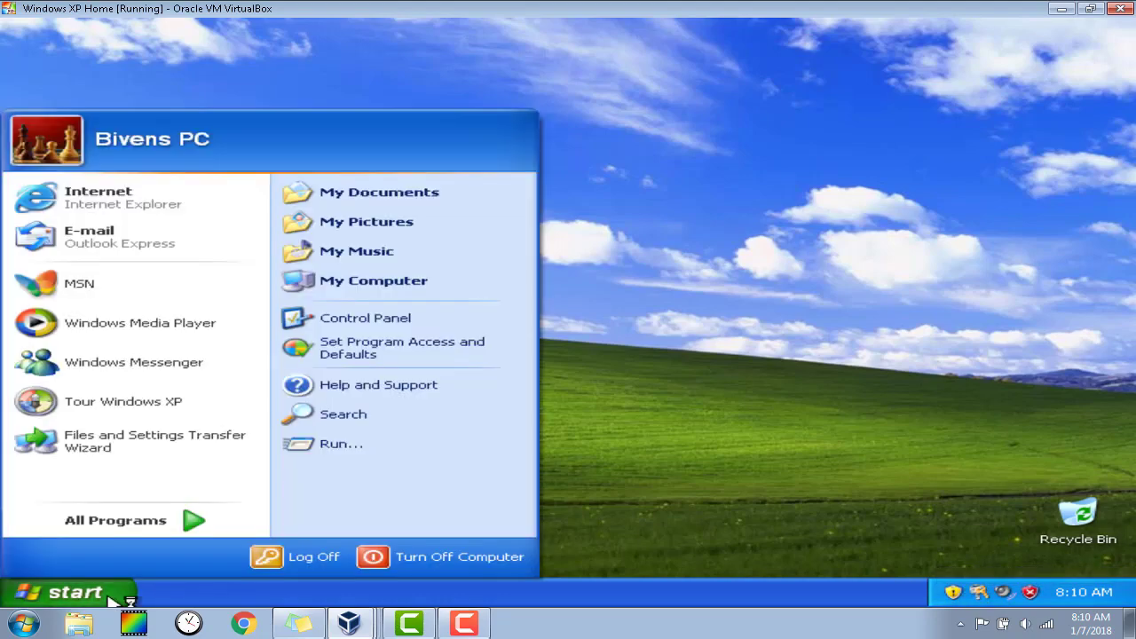